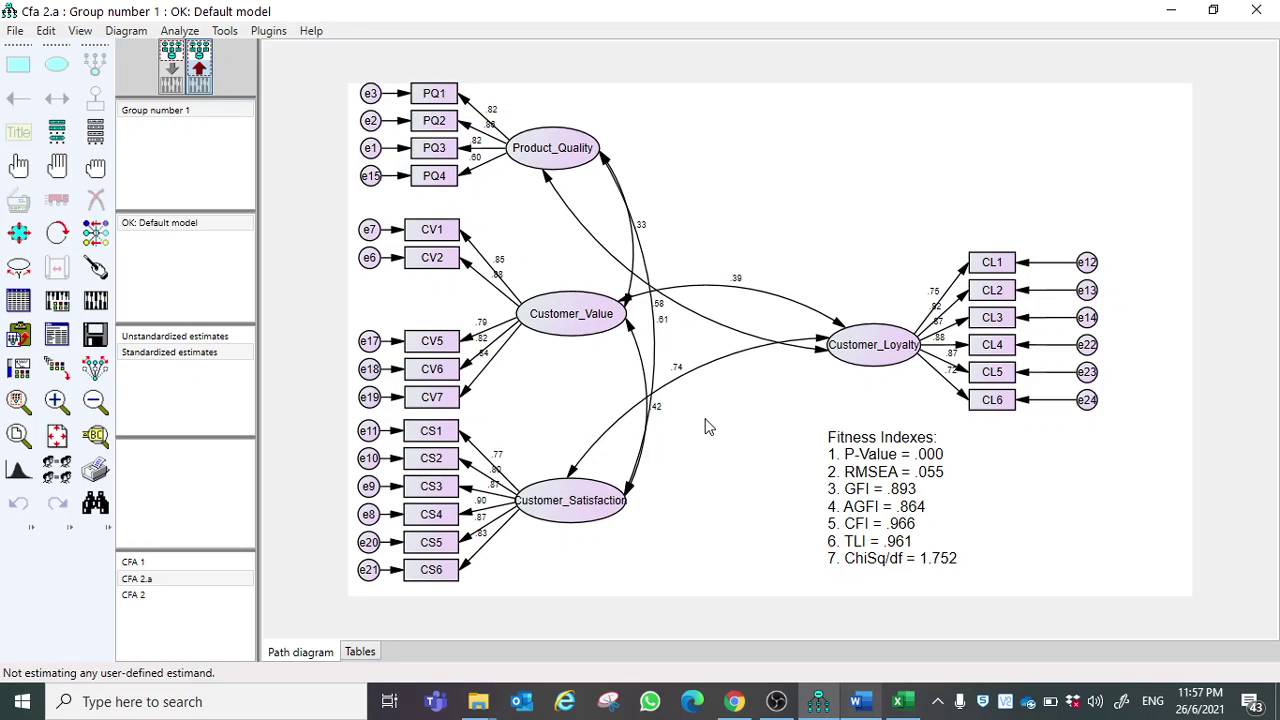
Step: Switch to Chrome and look over the StatWiki main page offering the Stats Tools Package
{"action": "left_click", "coordinate": [902, 701]}
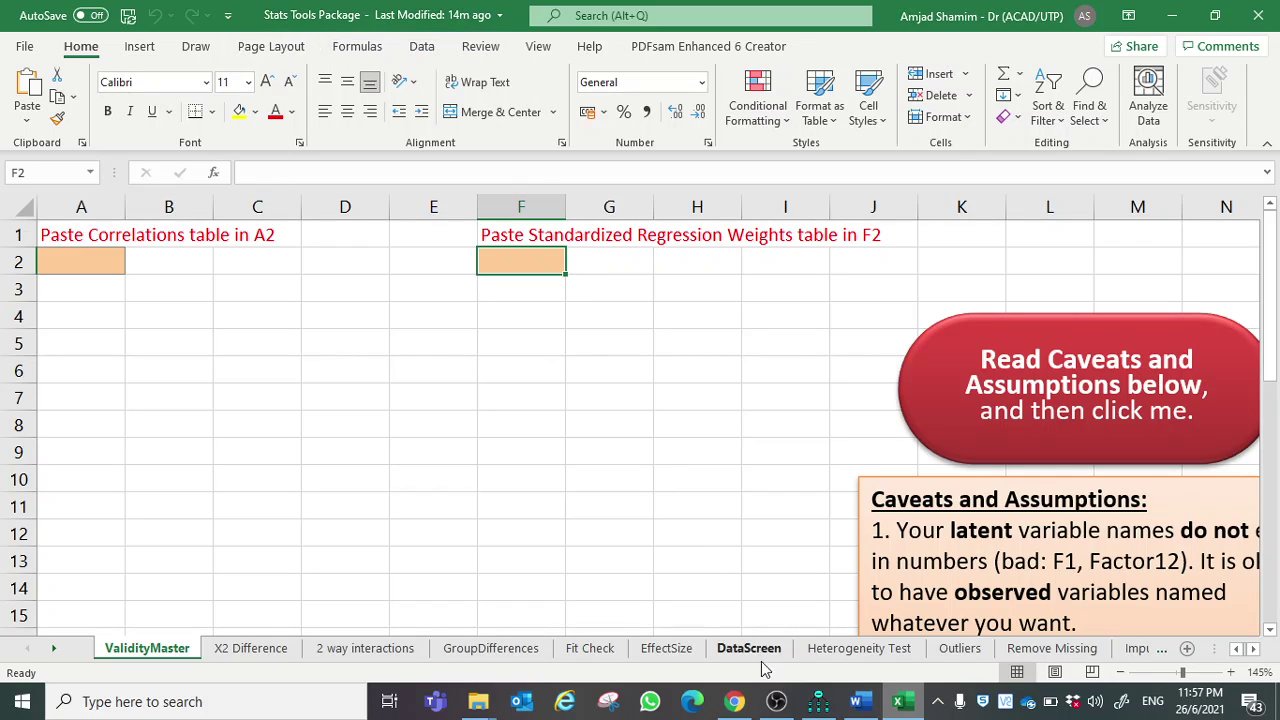
{"action": "left_click", "coordinate": [734, 701]}
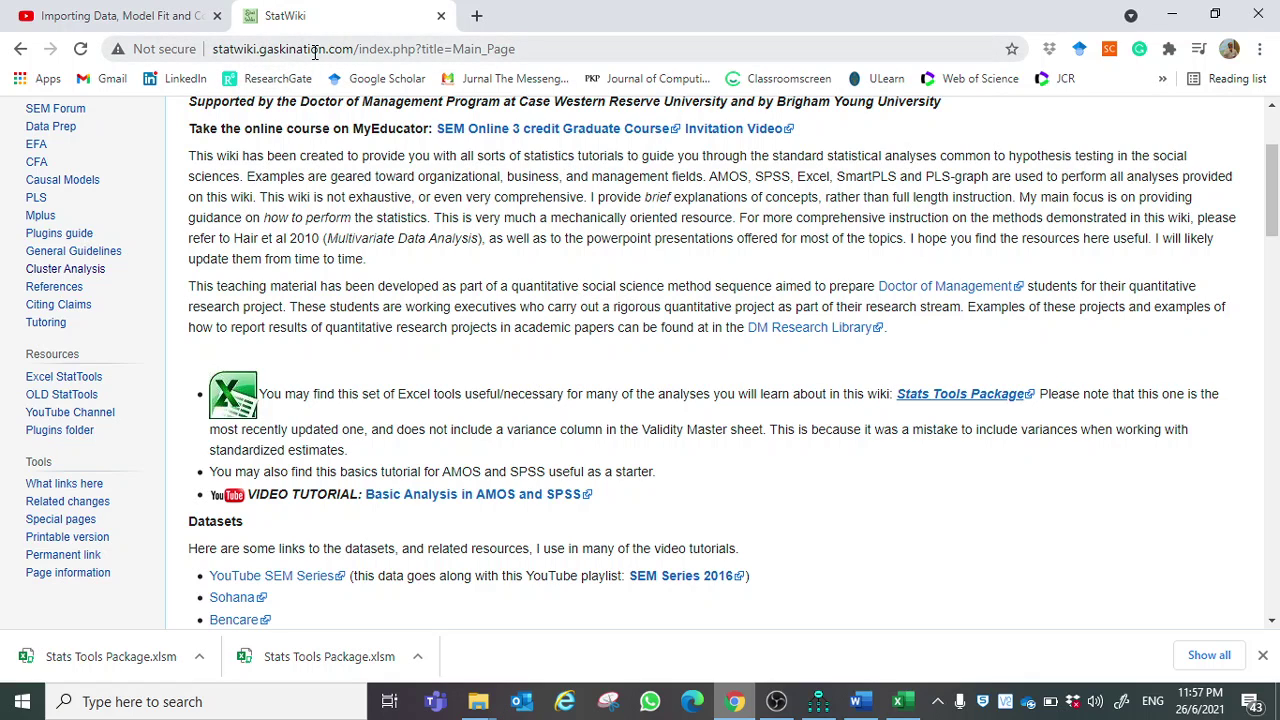
{"action": "scroll", "coordinate": [407, 263], "scroll_direction": "up", "scroll_amount": 3}
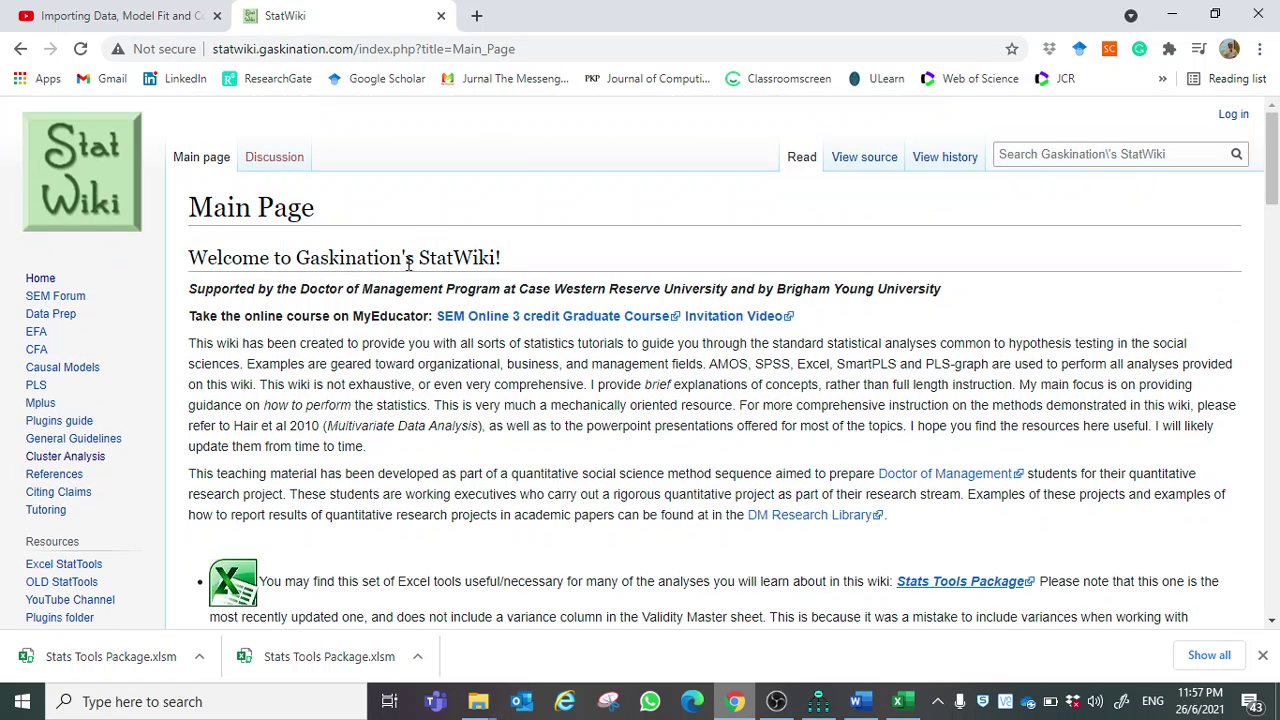
{"action": "scroll", "coordinate": [505, 395], "scroll_direction": "down", "scroll_amount": 1}
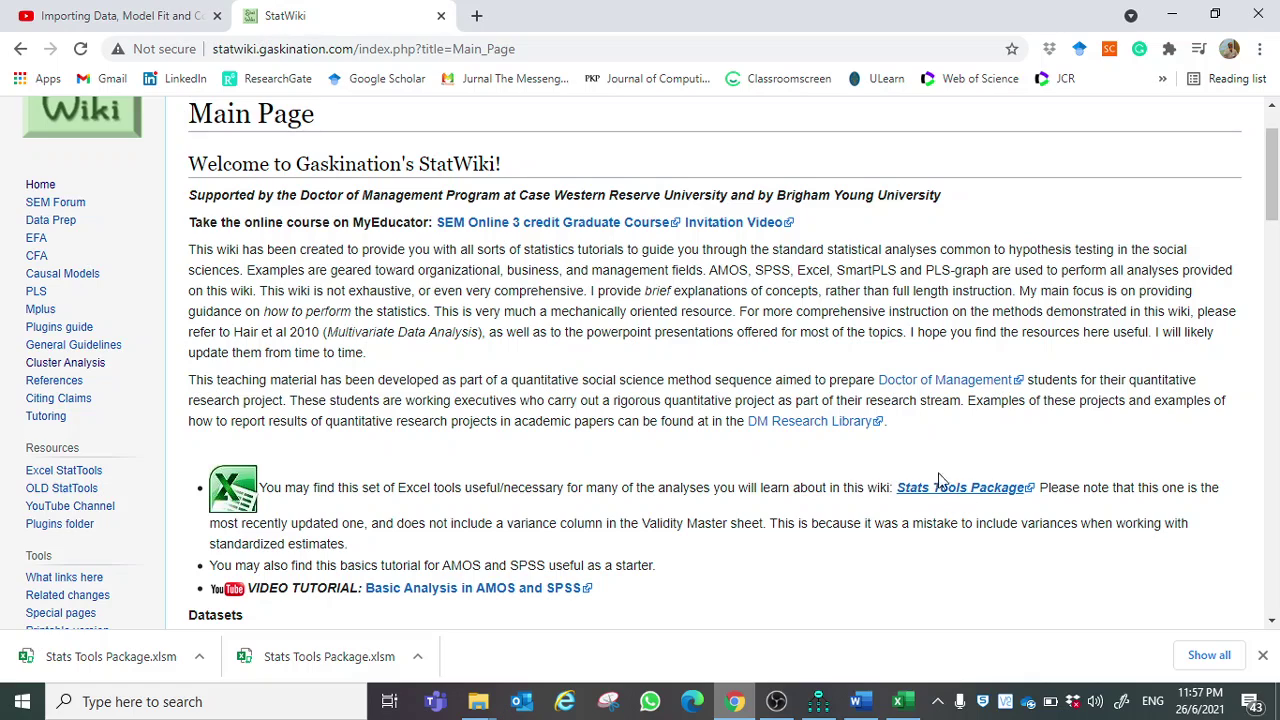
Step: Switch to the Stats Tools Package workbook in Excel and look over the ValidityMaster sheet's paste areas and caveats
{"action": "left_click", "coordinate": [908, 704]}
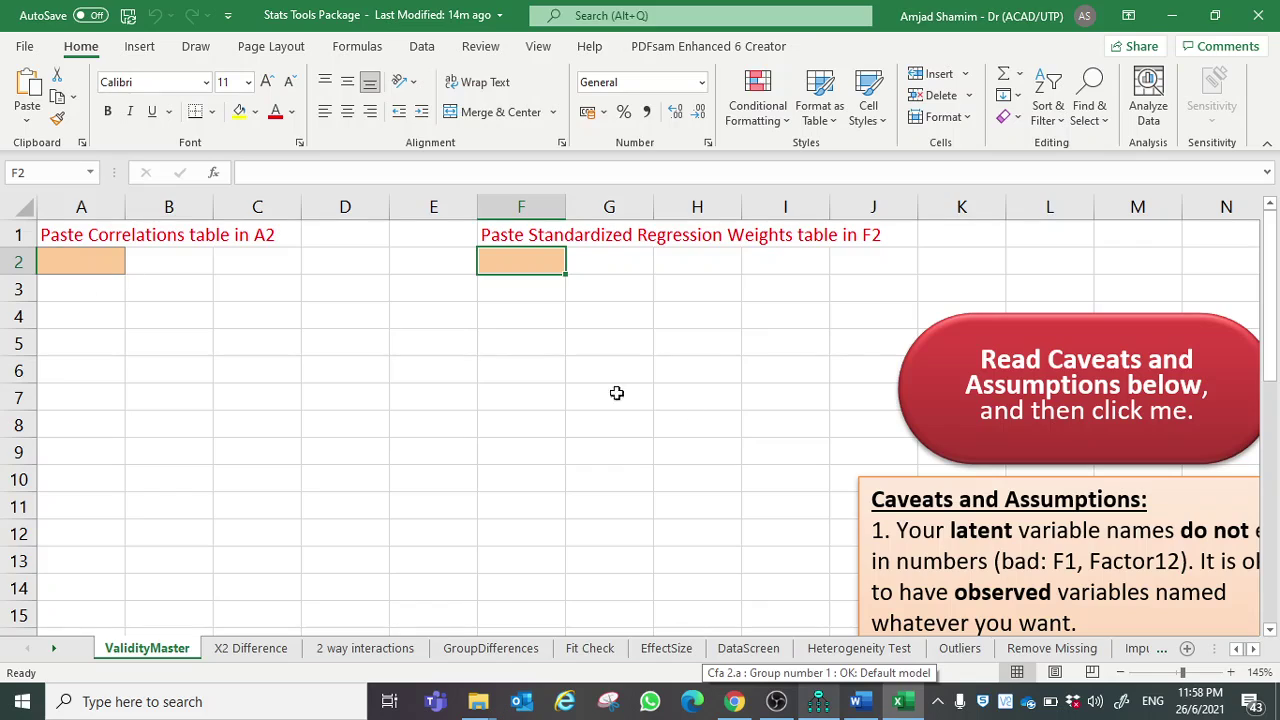
{"action": "scroll", "coordinate": [995, 410], "scroll_direction": "down", "scroll_amount": 3}
{"action": "scroll", "coordinate": [1007, 432], "scroll_direction": "down", "scroll_amount": 2}
{"action": "scroll", "coordinate": [1005, 440], "scroll_direction": "up", "scroll_amount": 5}
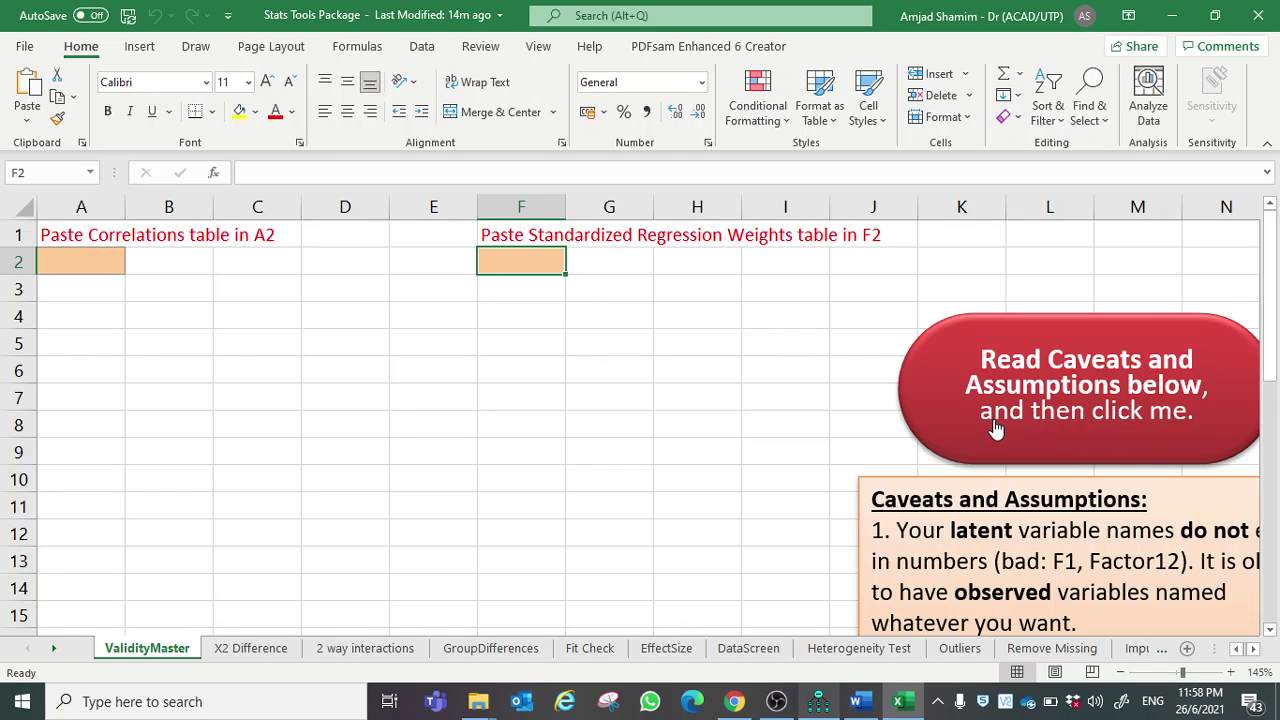
Step: Switch to Amos and show the Correlations table from the scalar estimates in the model's text output
{"action": "left_click", "coordinate": [818, 703]}
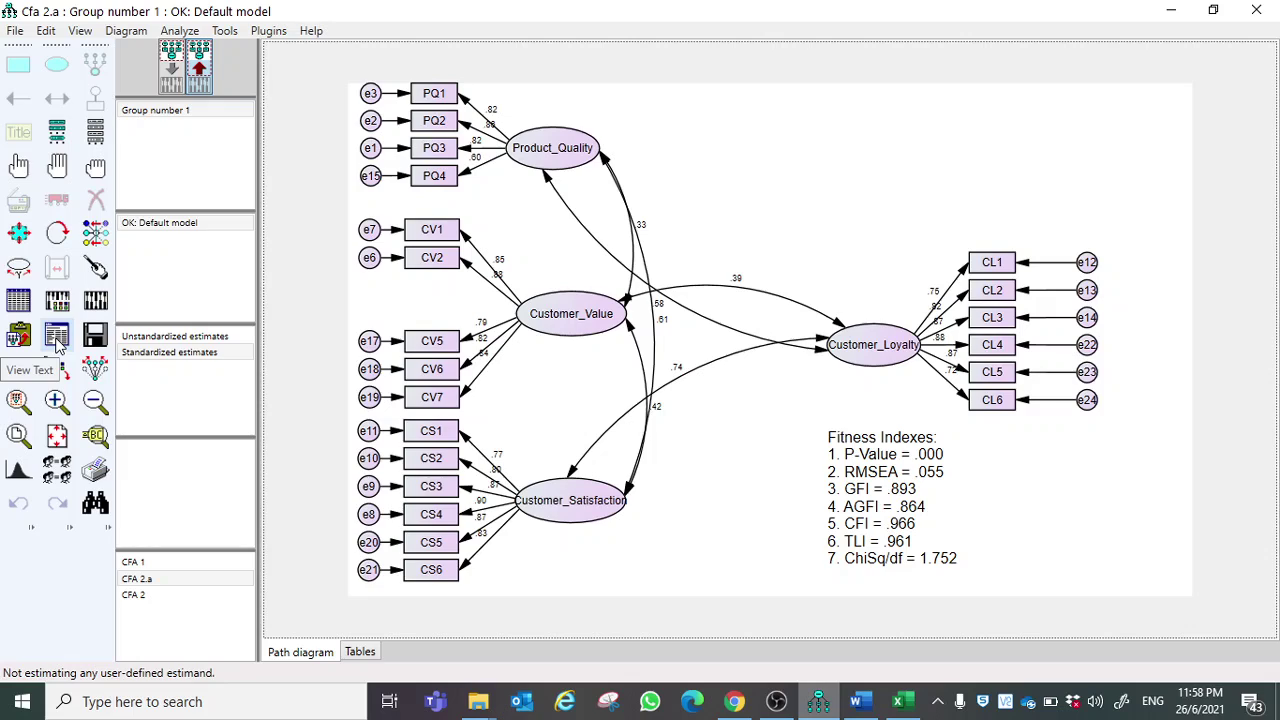
{"action": "left_click", "coordinate": [57, 341]}
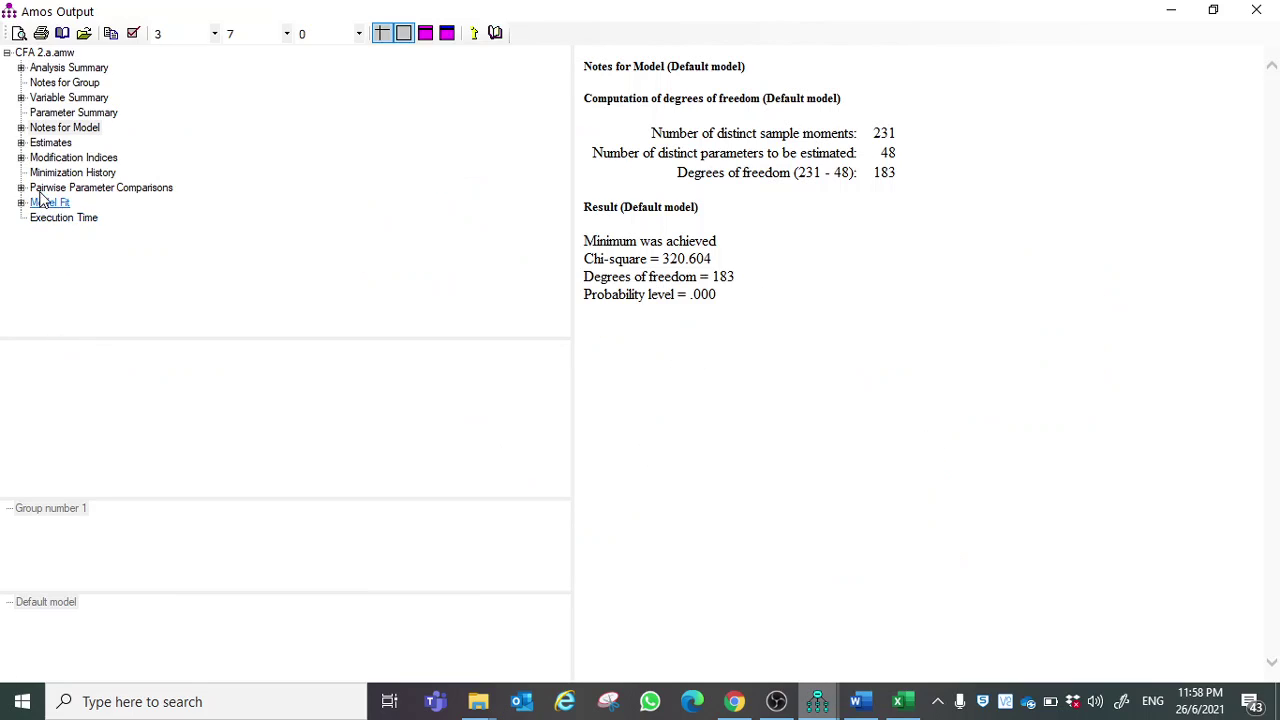
{"action": "left_click", "coordinate": [24, 146]}
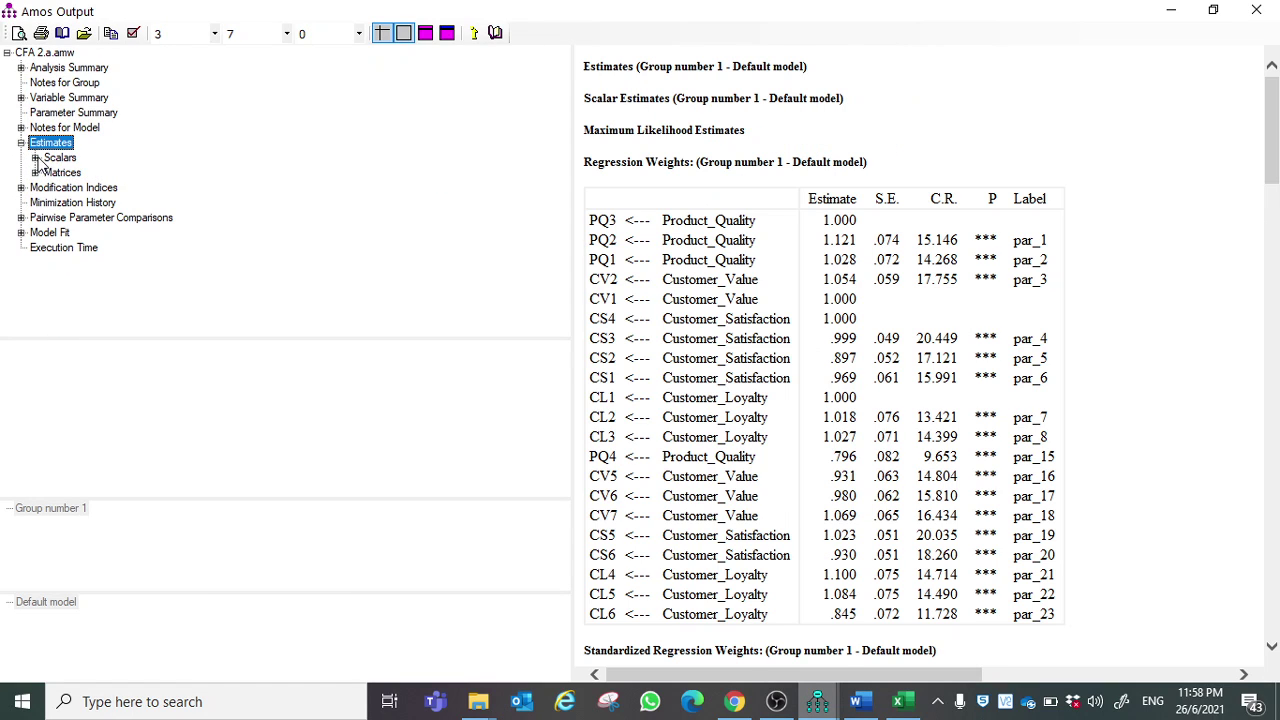
{"action": "left_click", "coordinate": [42, 159]}
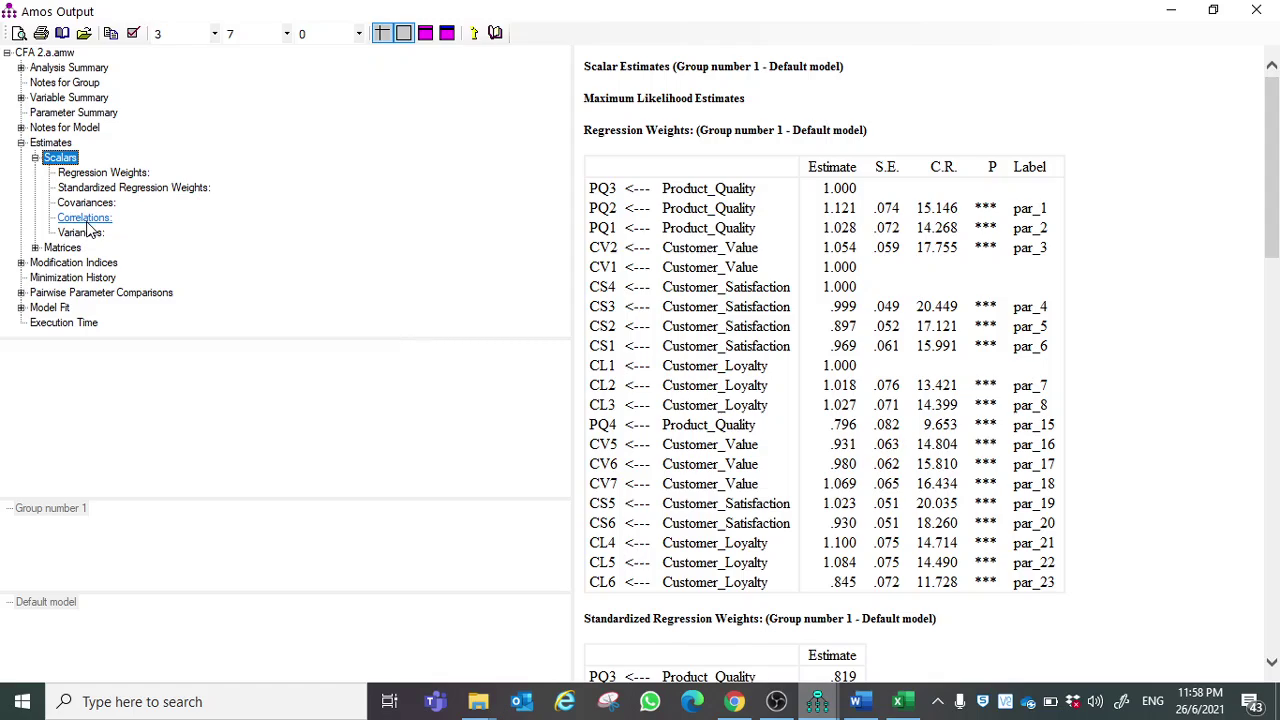
{"action": "left_click", "coordinate": [86, 219]}
Step: Copy the Correlations table from the Amos output and paste it into cell A2 of the ValidityMaster sheet in Excel
{"action": "left_click", "coordinate": [826, 106]}
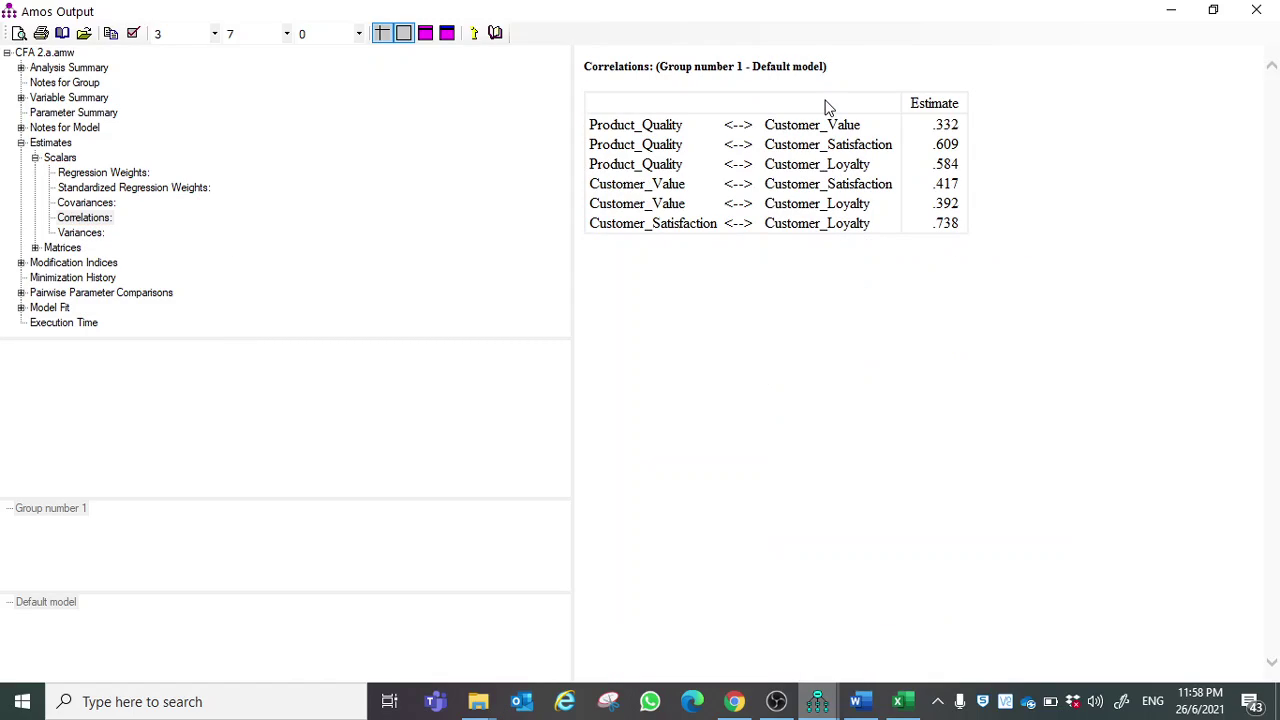
{"action": "right_click", "coordinate": [702, 148]}
{"action": "left_click", "coordinate": [740, 178]}
{"action": "left_click", "coordinate": [898, 701]}
{"action": "left_click", "coordinate": [97, 256]}
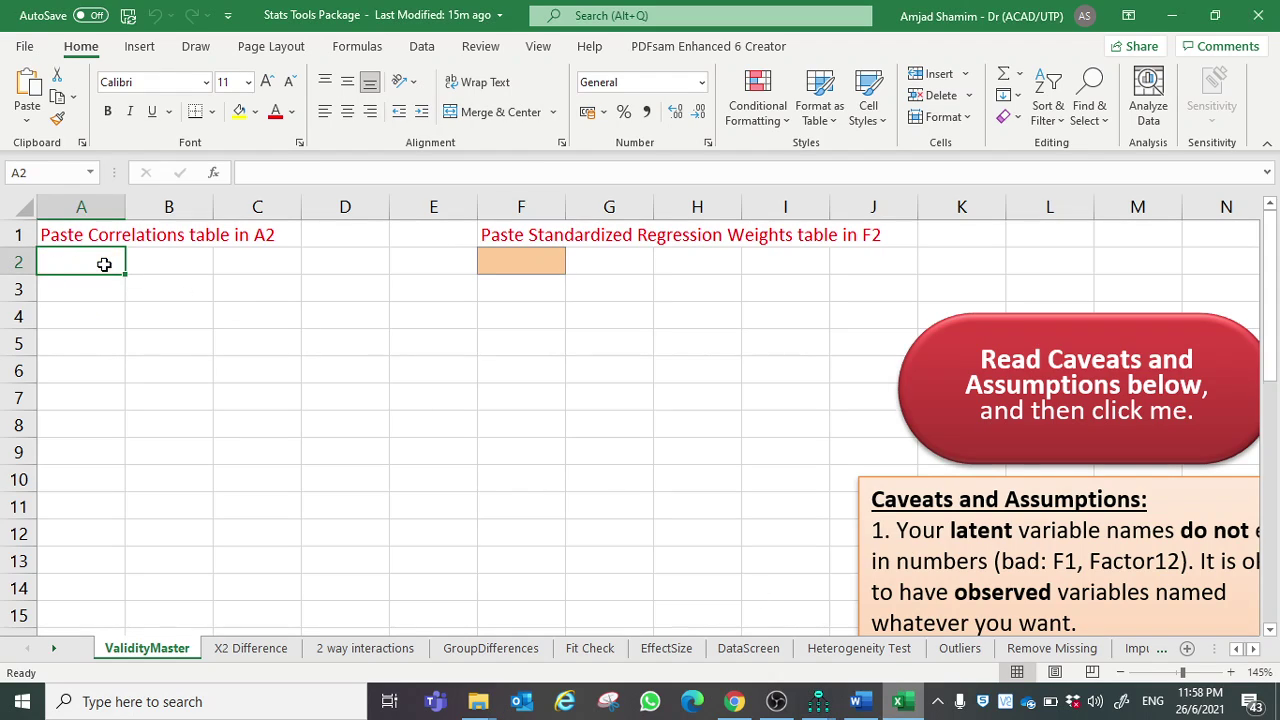
{"action": "key", "text": "ctrl+v"}
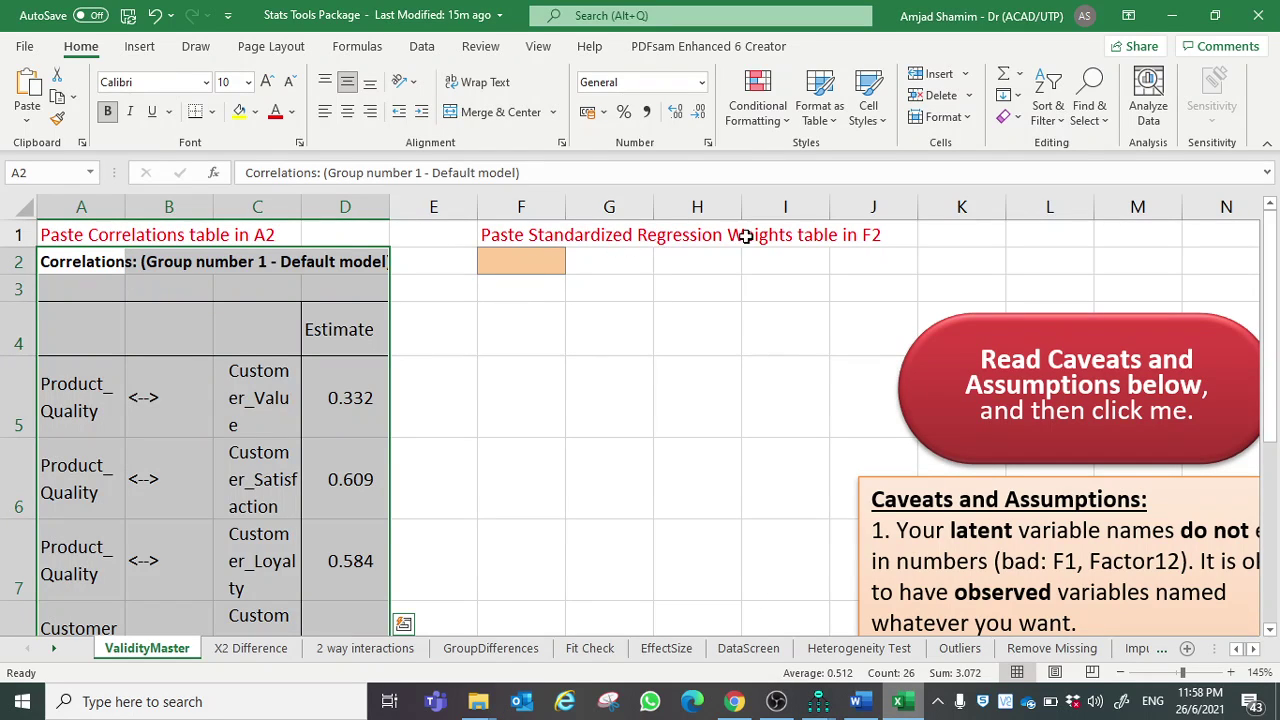
Step: Copy the Standardized Regression Weights table from the Amos output and paste it into cell F2 of the ValidityMaster sheet
{"action": "mouse_move", "coordinate": [818, 701]}
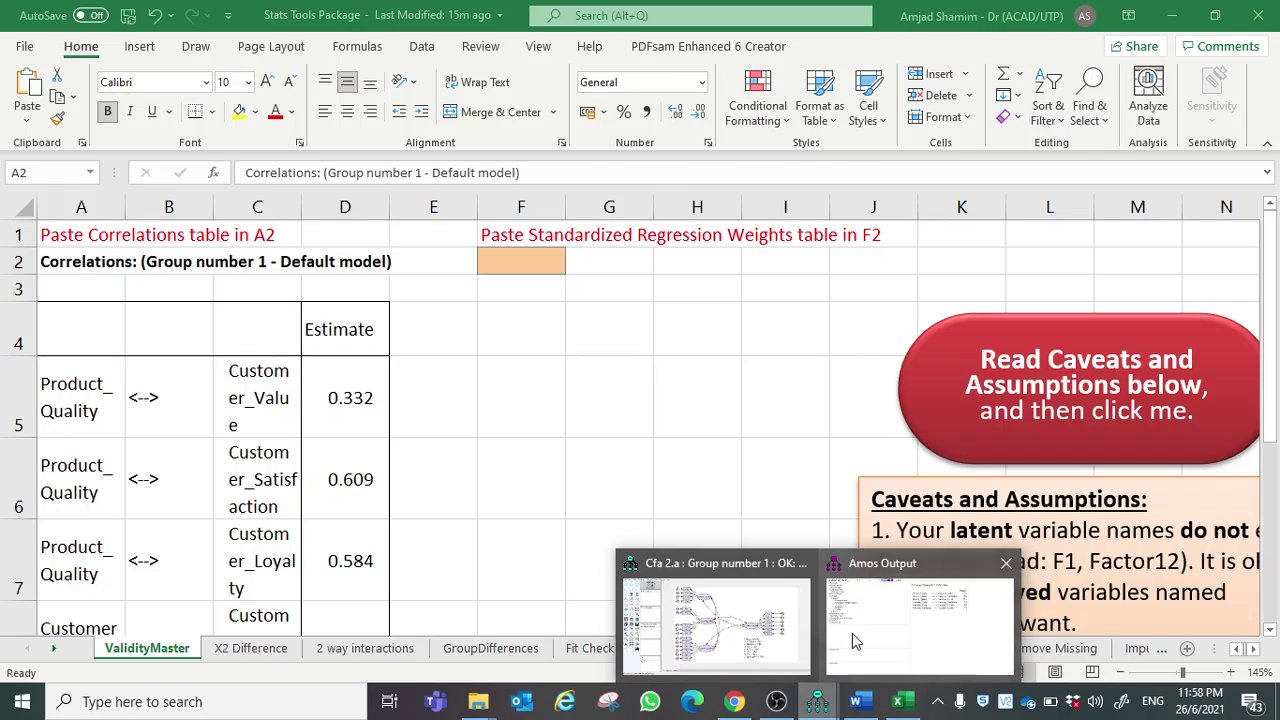
{"action": "left_click", "coordinate": [856, 648]}
{"action": "left_click", "coordinate": [192, 190]}
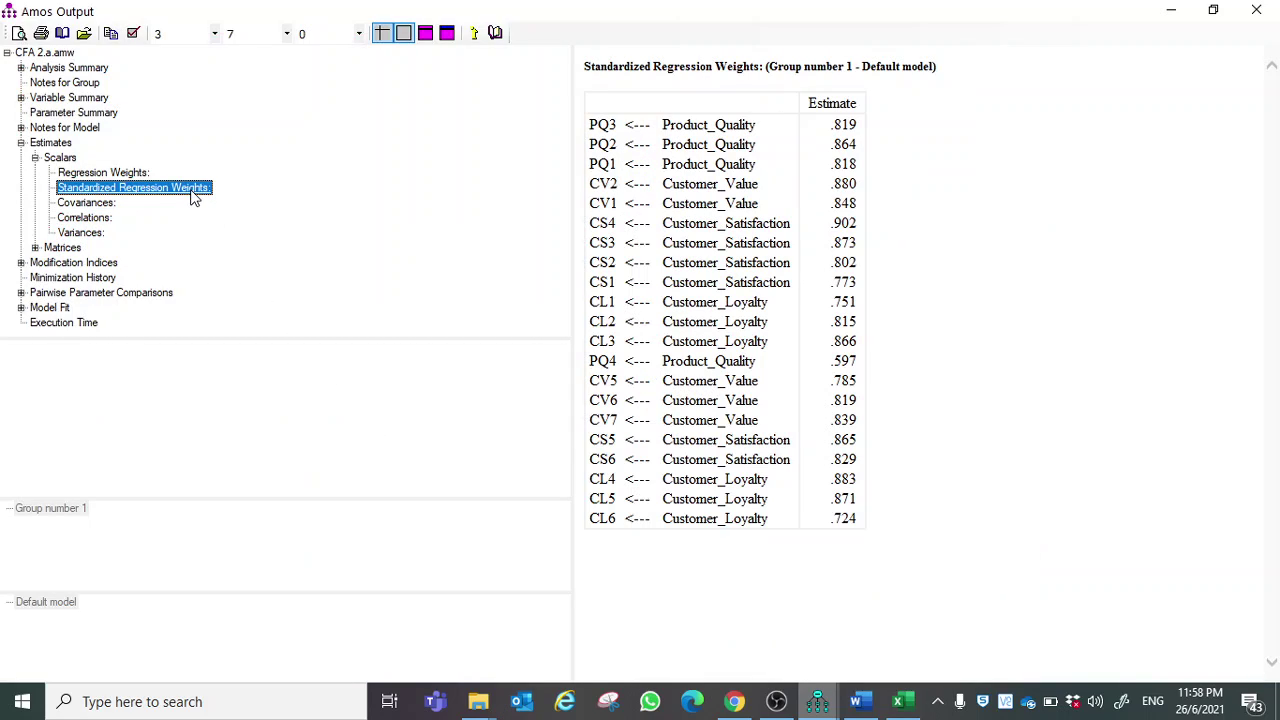
{"action": "left_click", "coordinate": [786, 181]}
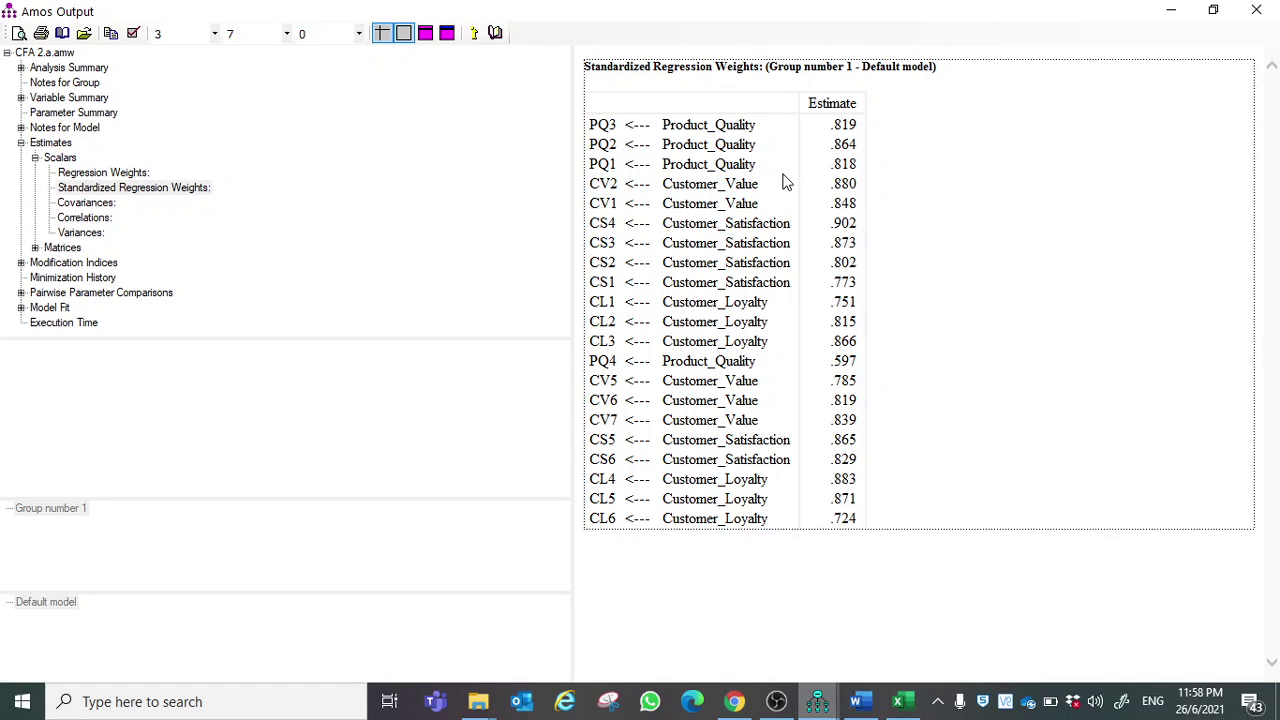
{"action": "right_click", "coordinate": [786, 181]}
{"action": "left_click", "coordinate": [812, 207]}
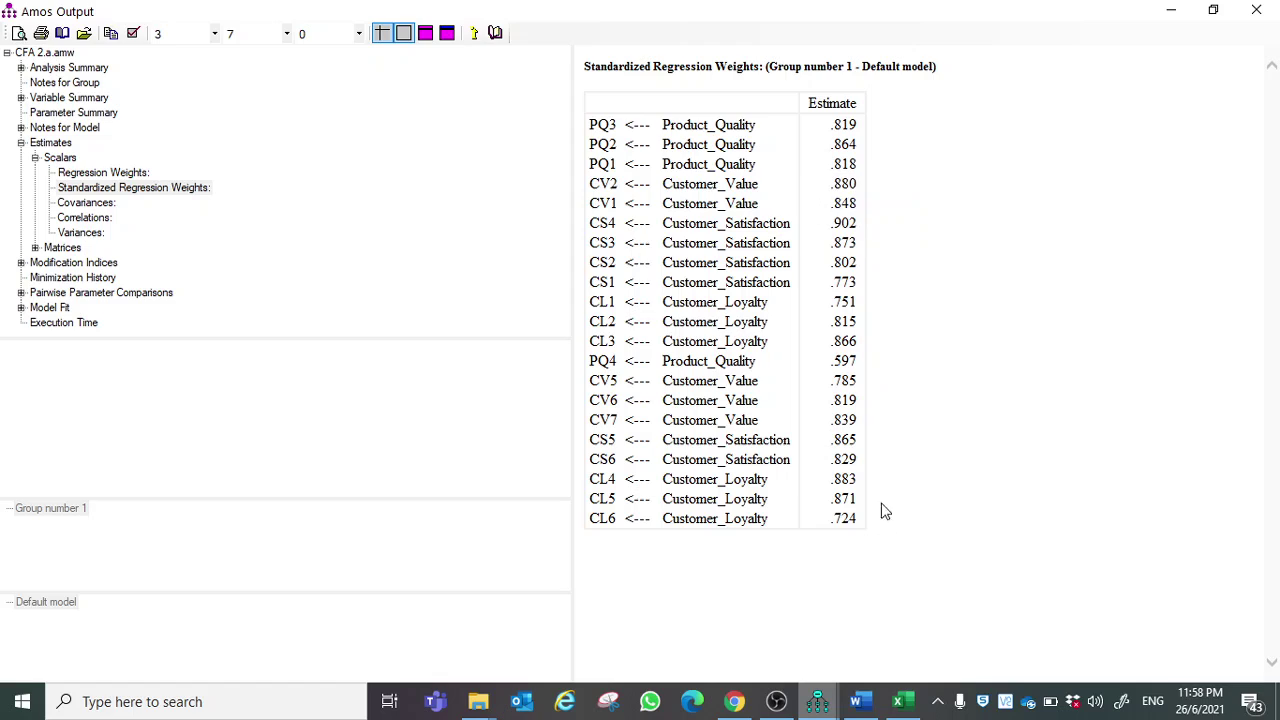
{"action": "left_click", "coordinate": [903, 699]}
{"action": "left_click", "coordinate": [540, 261]}
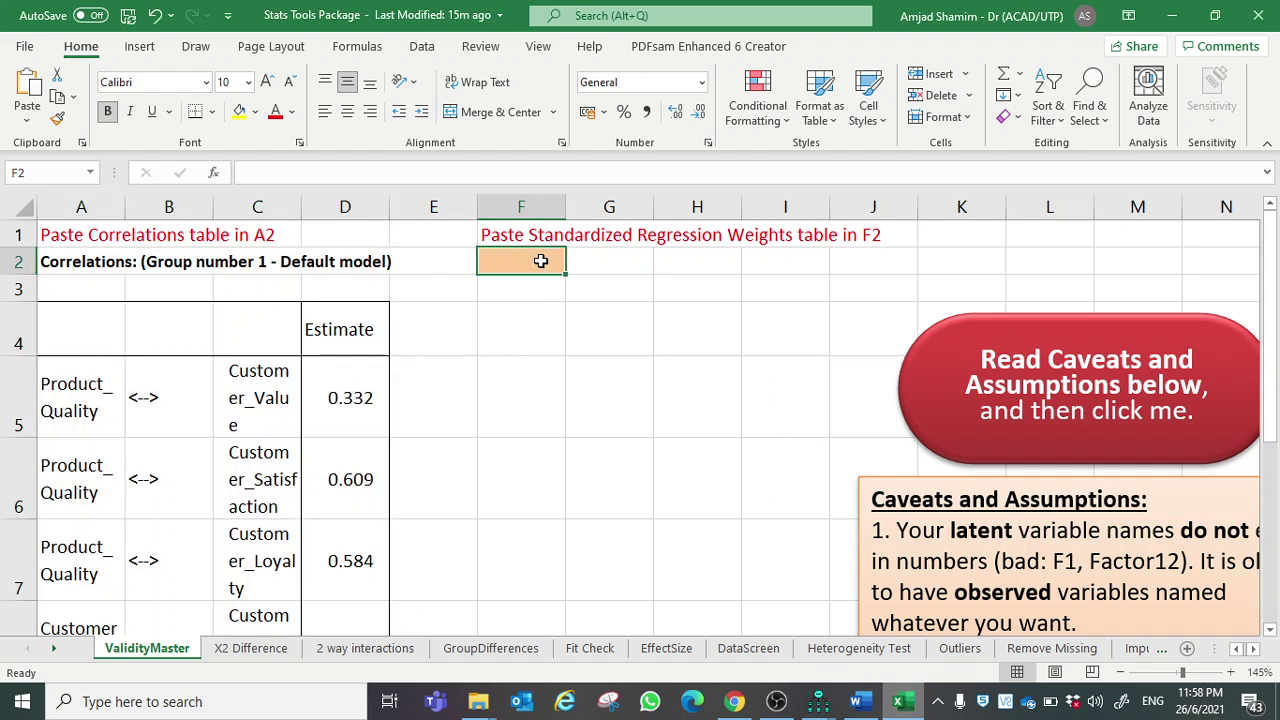
{"action": "key", "text": "ctrl+v"}
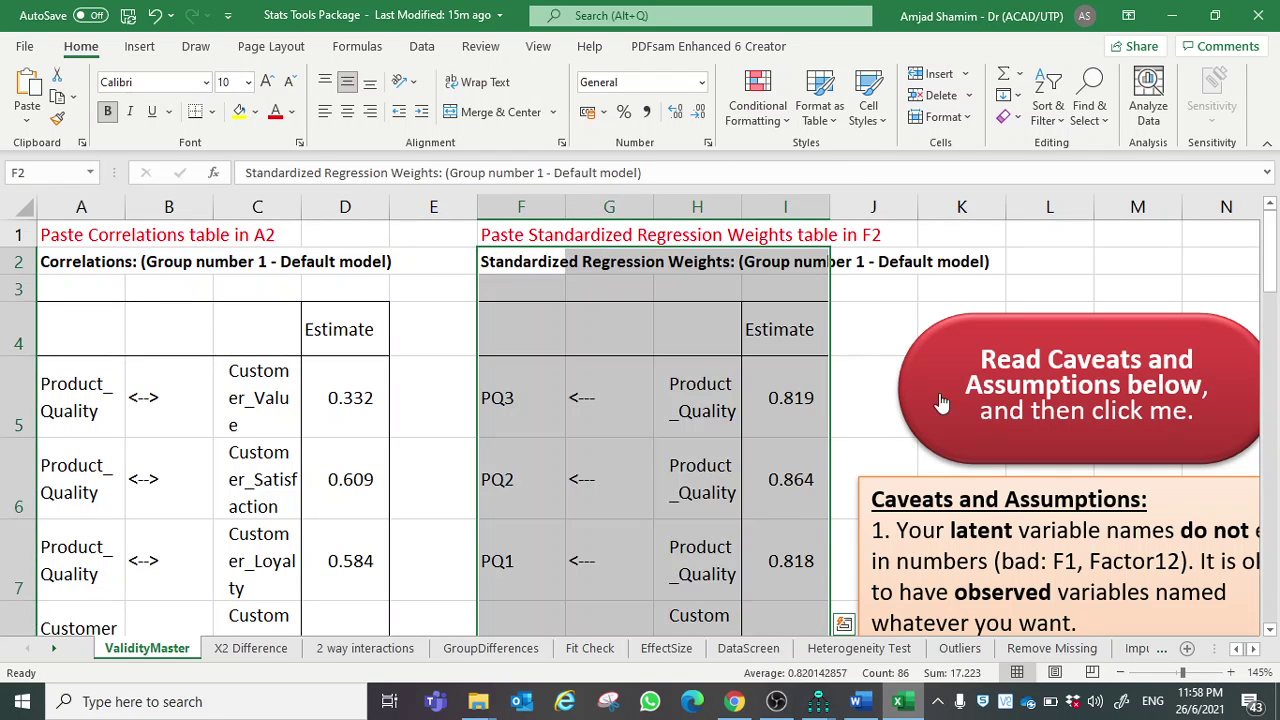
Step: Run the validity calculation on the ValidityMaster sheet and copy the resulting table in A1:I5
{"action": "left_click", "coordinate": [1036, 375]}
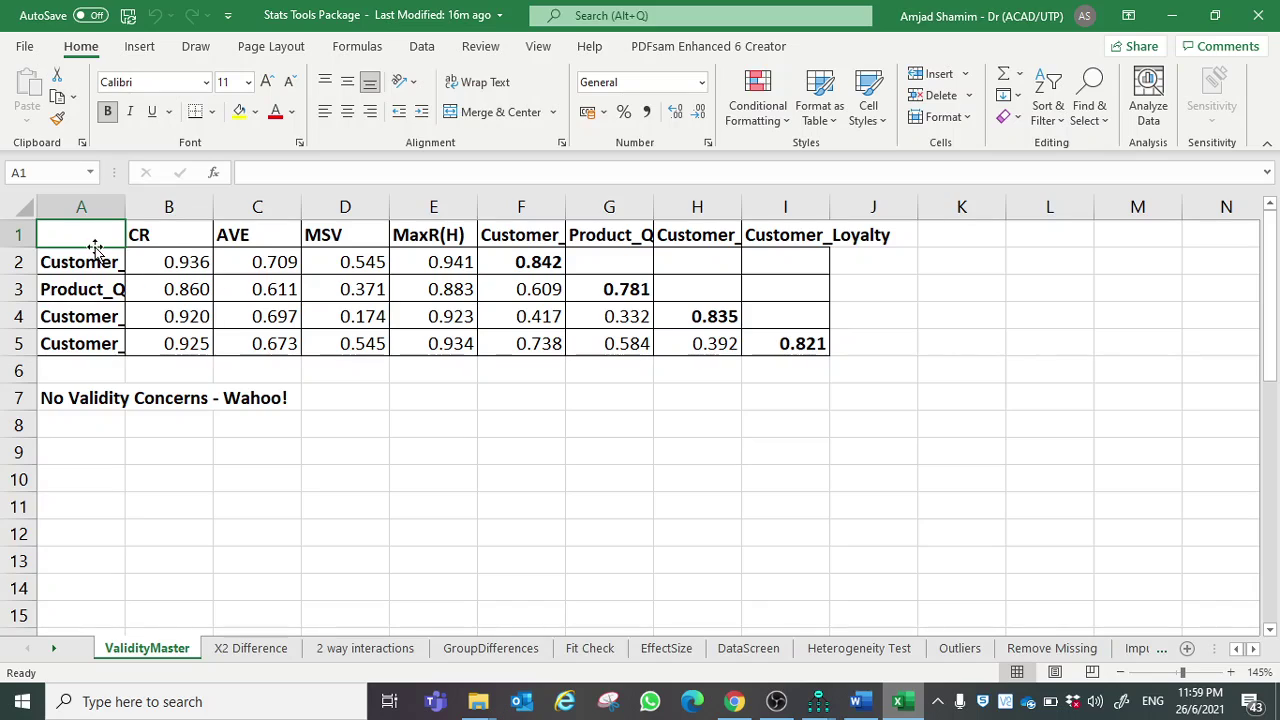
{"action": "left_click_drag", "start_coordinate": [94, 240], "coordinate": [794, 333]}
{"action": "key", "text": "ctrl+c"}
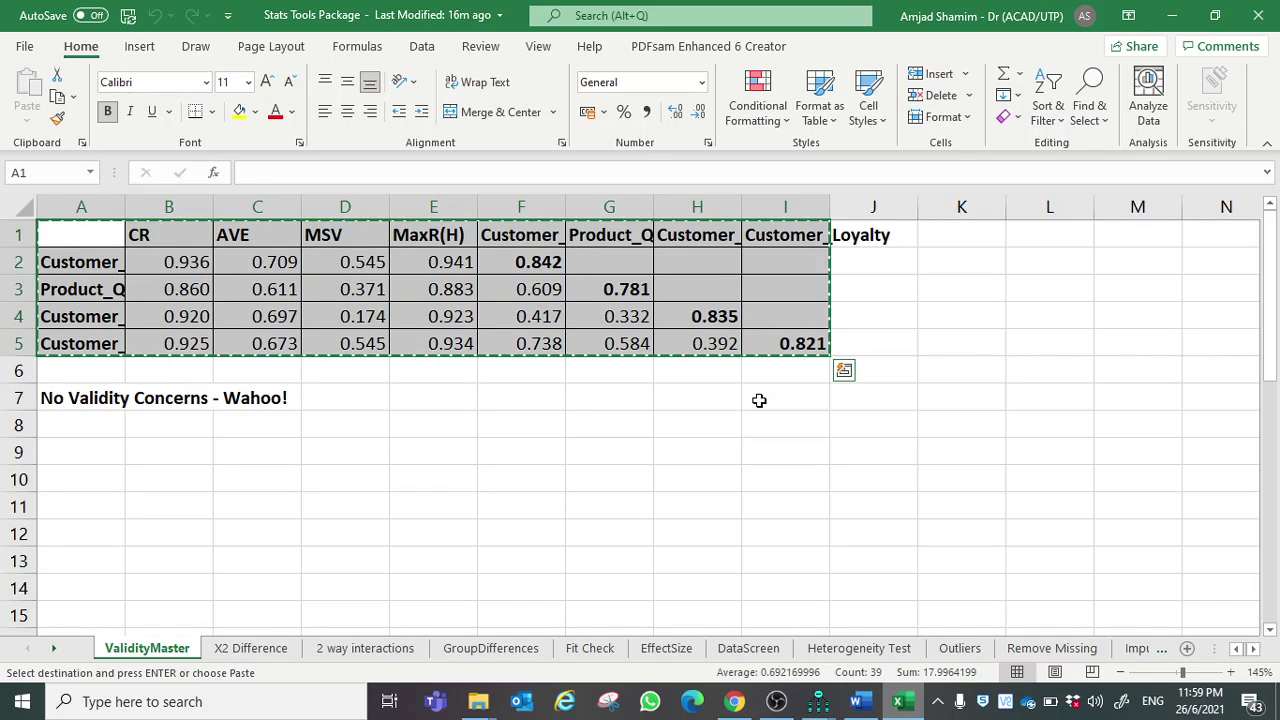
Step: Switch to the 1 Selected Fit Index document in Word and paste the validity table below the Discriminant validity heading
{"action": "left_click", "coordinate": [855, 701]}
{"action": "scroll", "coordinate": [554, 500], "scroll_direction": "down", "scroll_amount": 1}
{"action": "scroll", "coordinate": [543, 491], "scroll_direction": "up", "scroll_amount": 10}
{"action": "scroll", "coordinate": [516, 464], "scroll_direction": "down", "scroll_amount": 12}
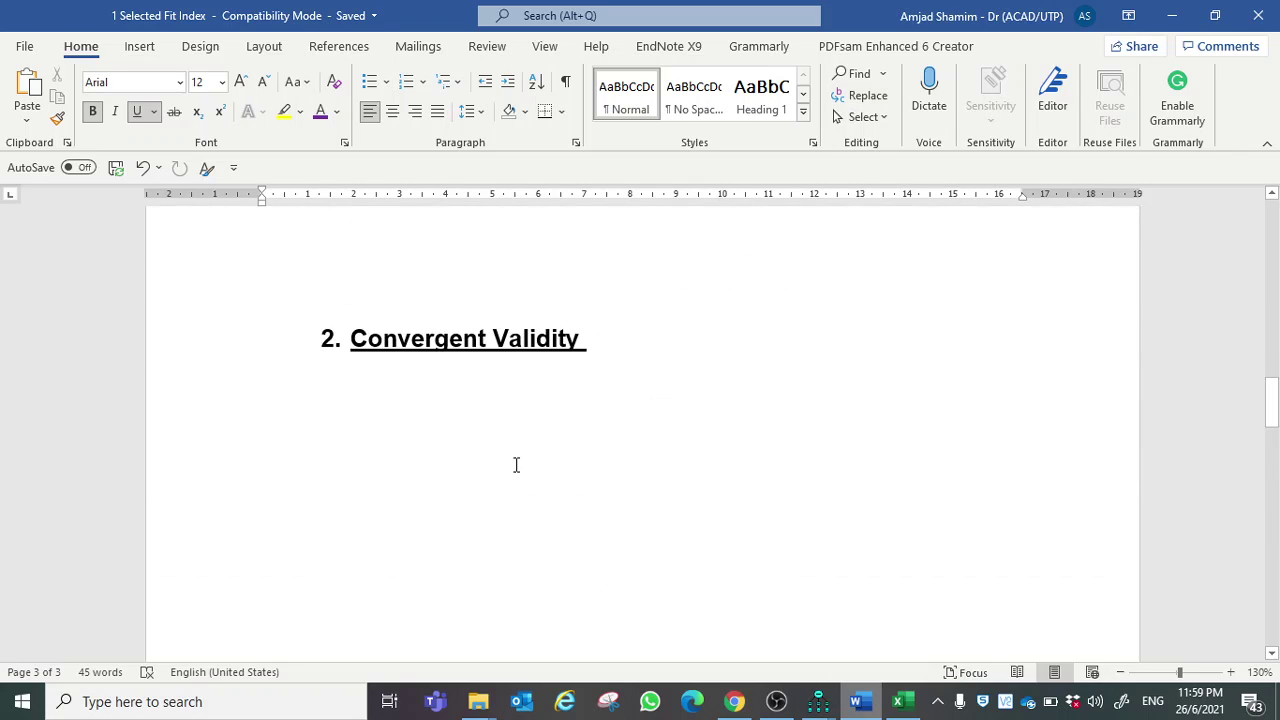
{"action": "left_click", "coordinate": [476, 446]}
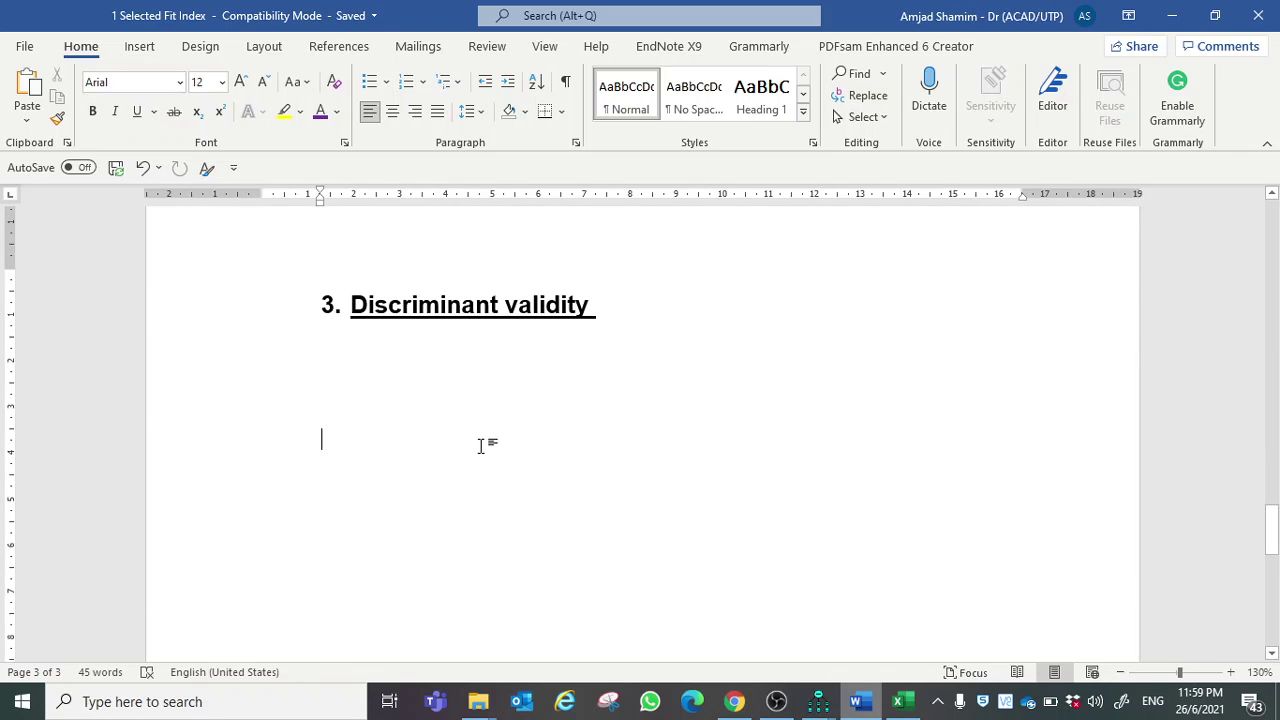
{"action": "key", "text": "ctrl+v"}
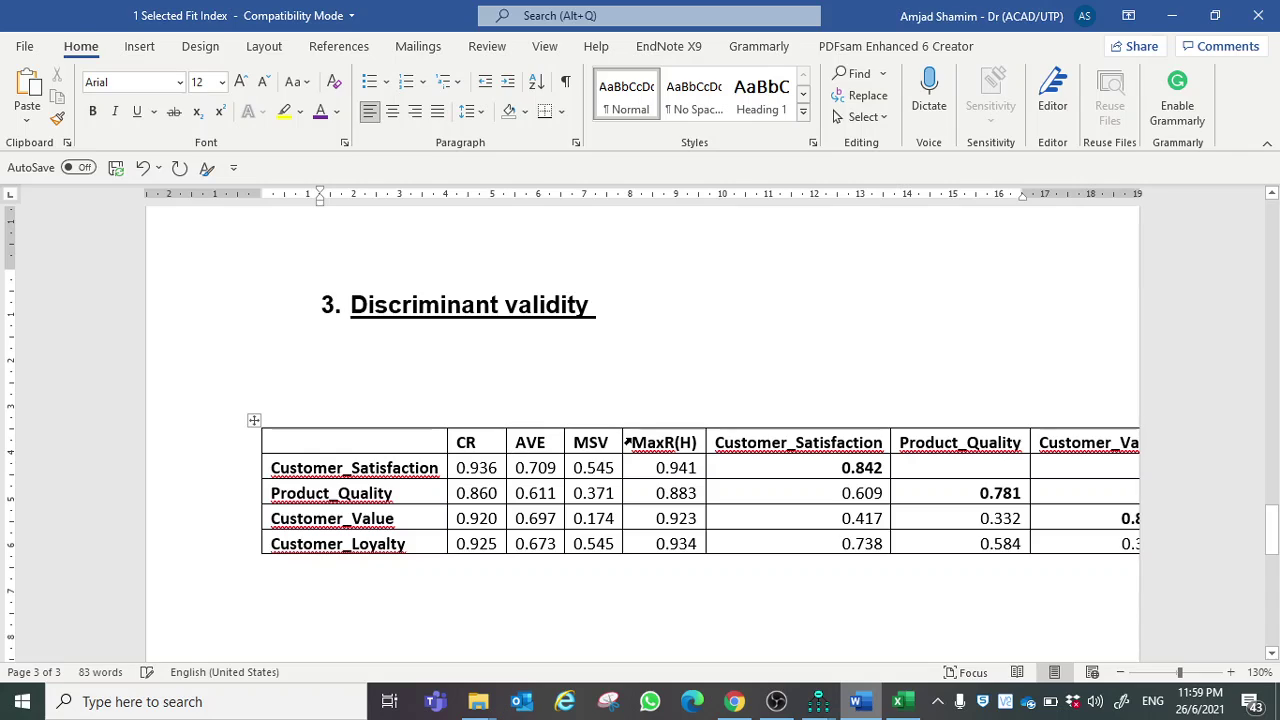
Step: Paste the same validity table below the Composite Reliability heading
{"action": "left_click", "coordinate": [254, 420]}
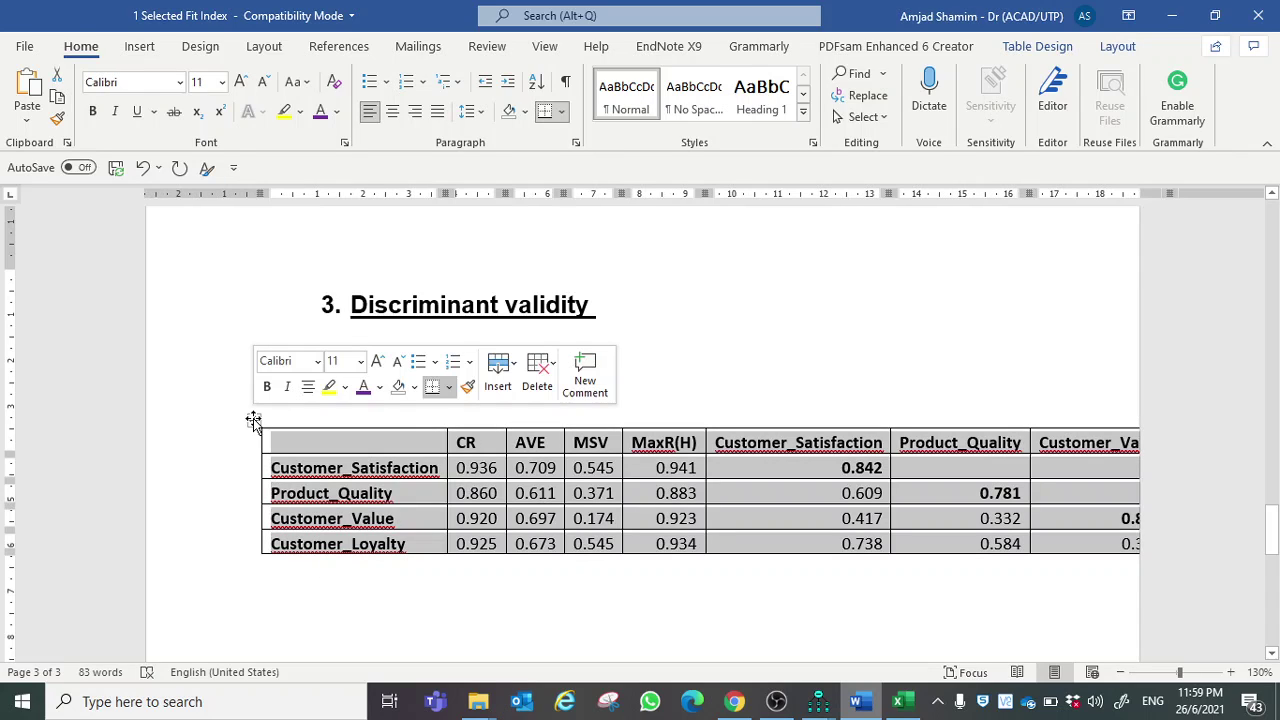
{"action": "scroll", "coordinate": [366, 410], "scroll_direction": "up", "scroll_amount": 15}
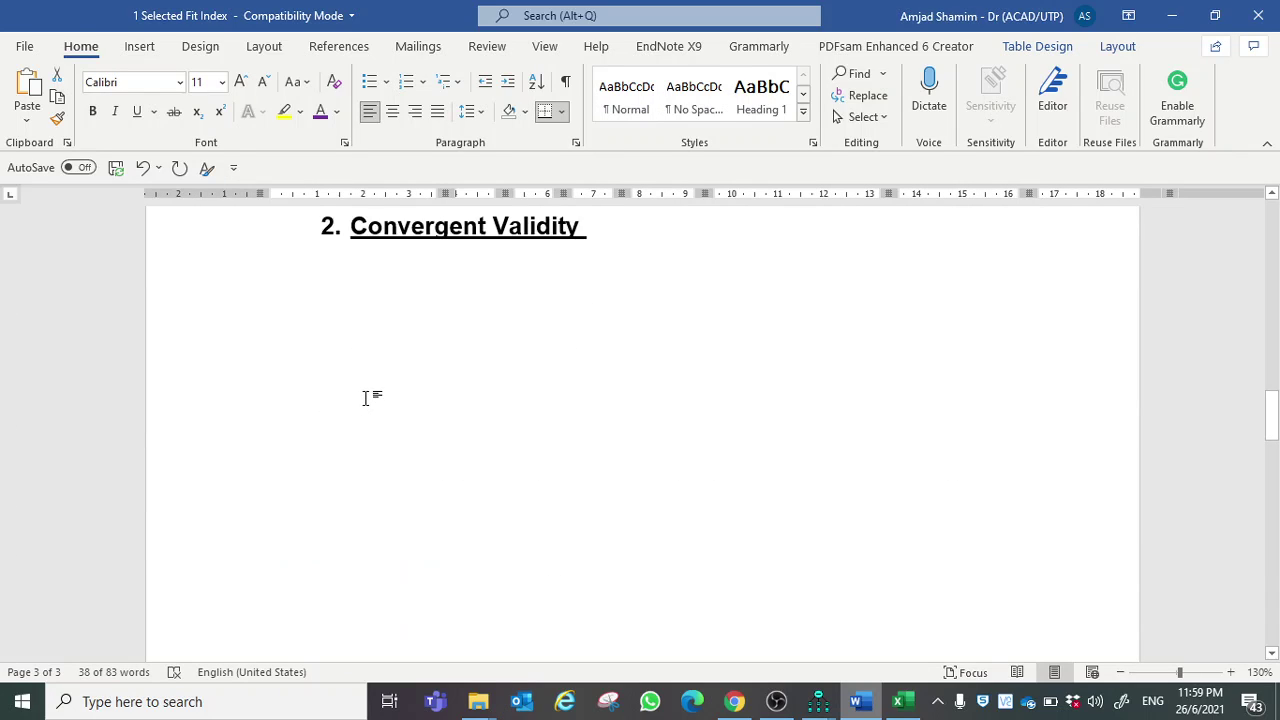
{"action": "left_click", "coordinate": [373, 418]}
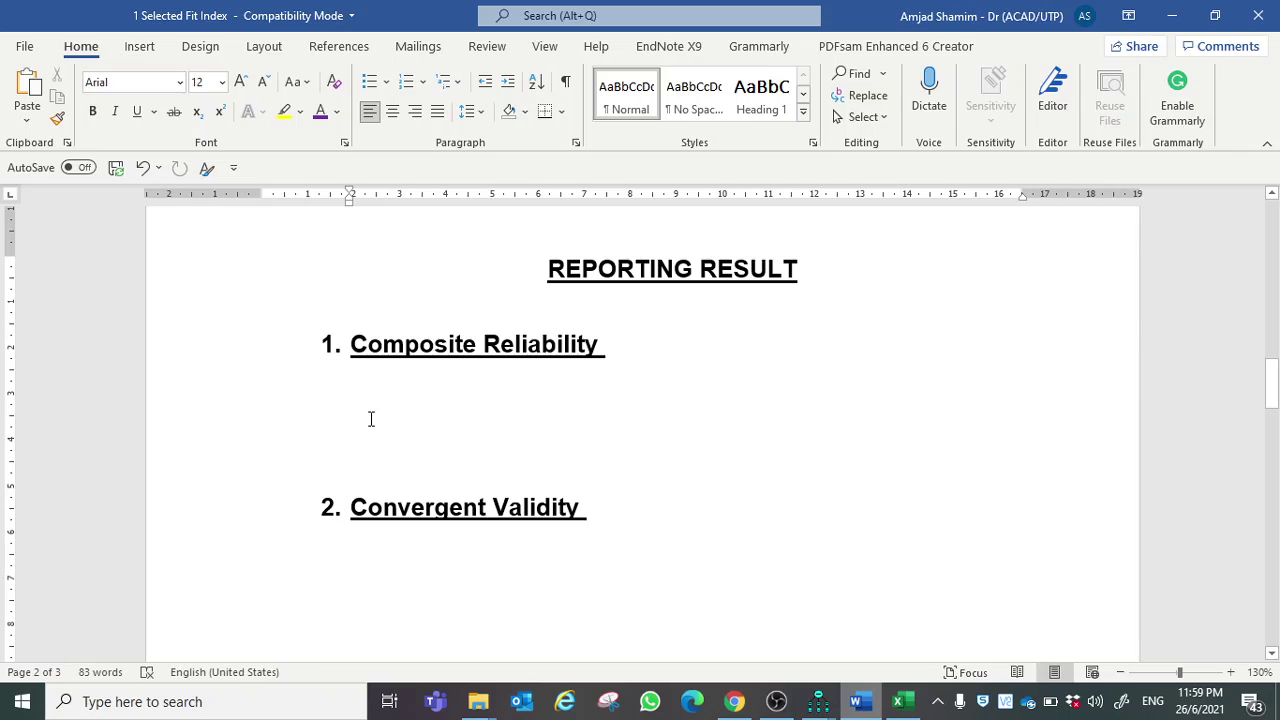
{"action": "key", "text": "ctrl+v"}
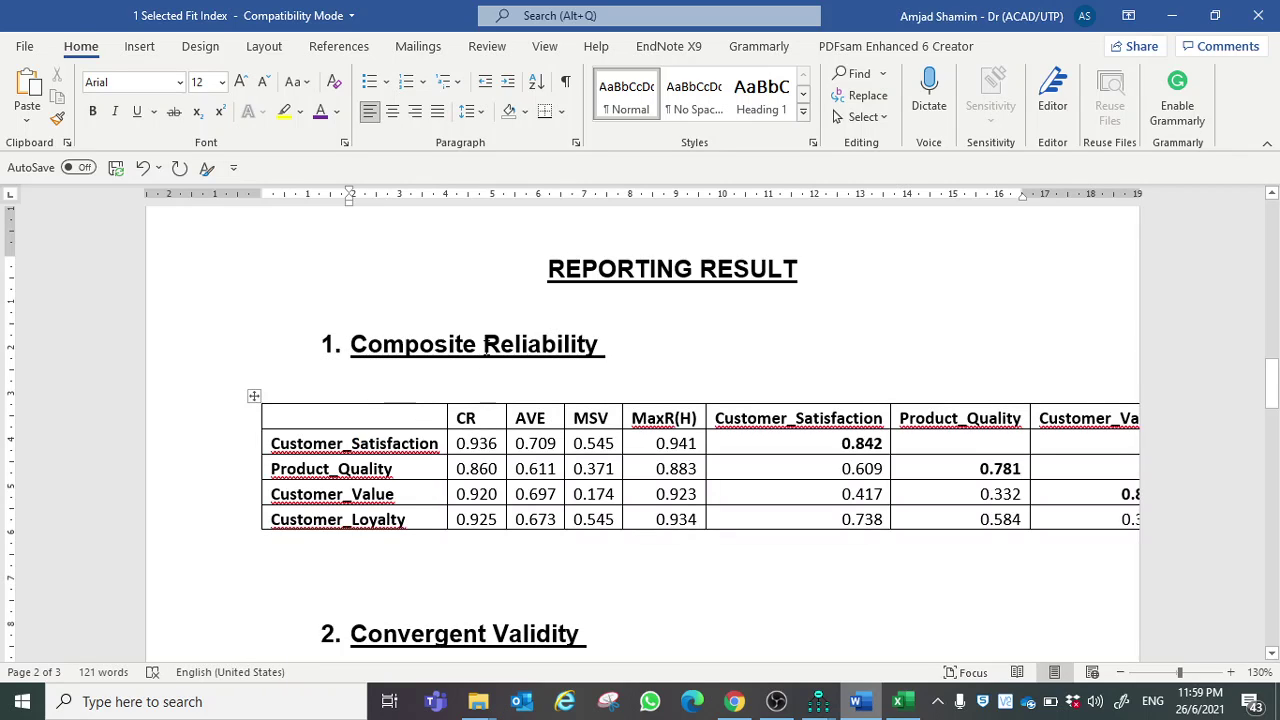
Step: Delete all columns from AVE onward in the Composite Reliability table, keeping only the construct names and CR
{"action": "left_click_drag", "start_coordinate": [528, 418], "coordinate": [1178, 530]}
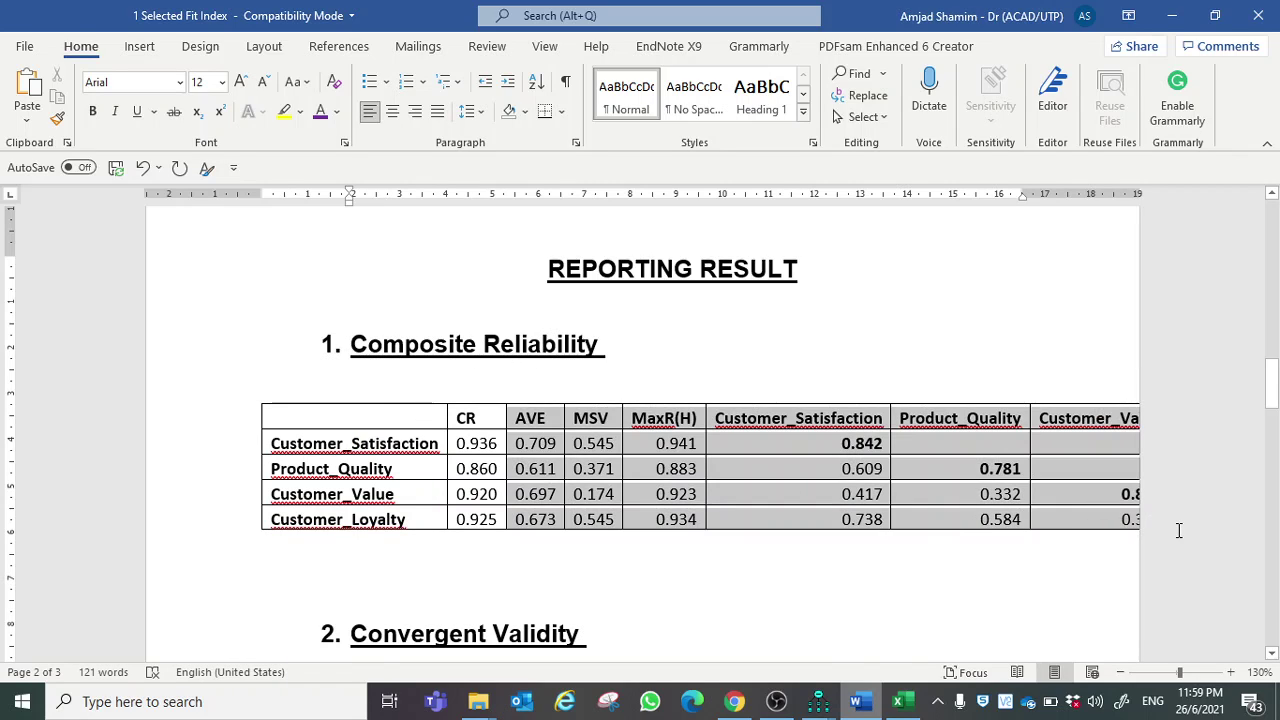
{"action": "right_click", "coordinate": [852, 420]}
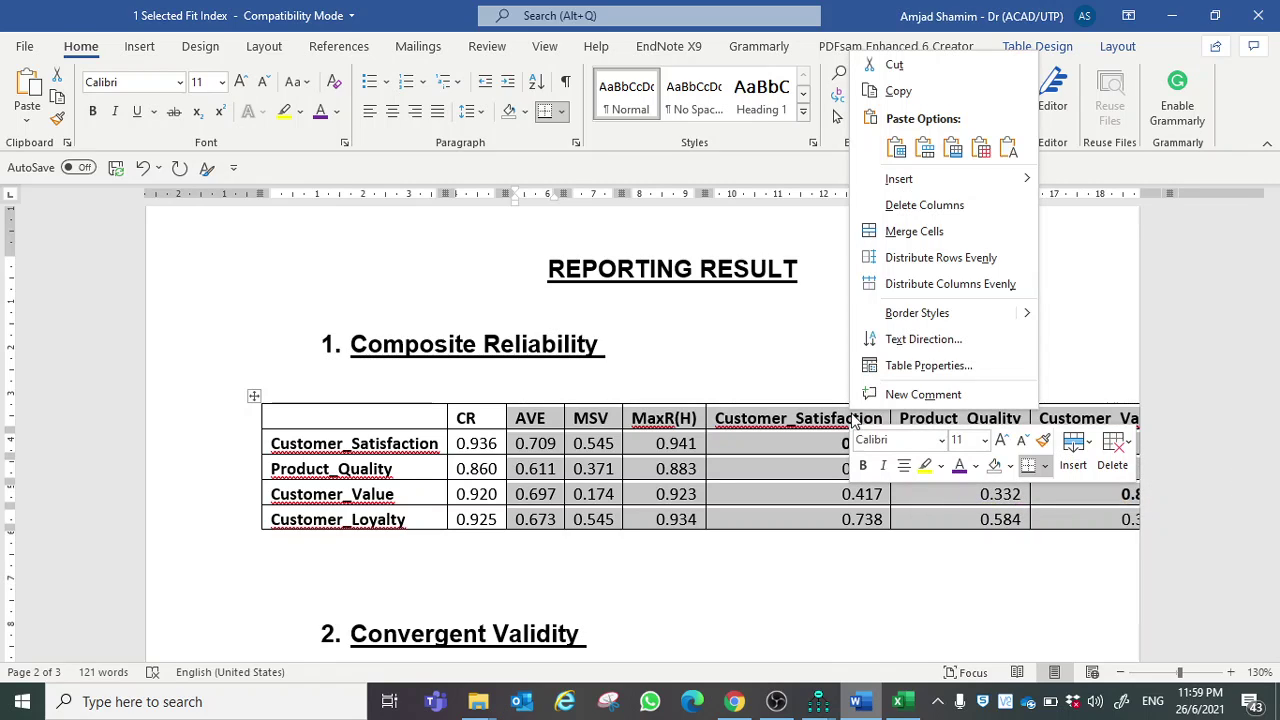
{"action": "left_click", "coordinate": [900, 206]}
Step: Add the line "If CR > 0.70" directly below the Composite Reliability table
{"action": "scroll", "coordinate": [488, 442], "scroll_direction": "down", "scroll_amount": 2}
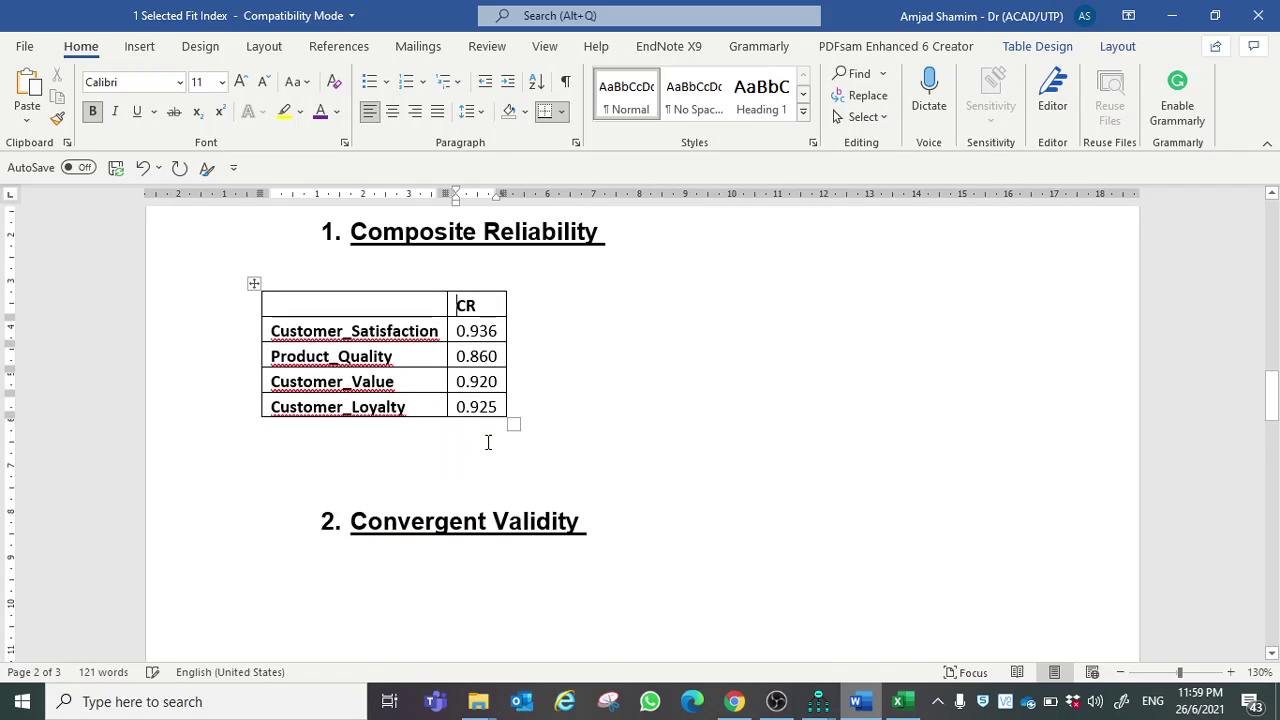
{"action": "left_click", "coordinate": [411, 453]}
{"action": "type", "text": "If CR"}
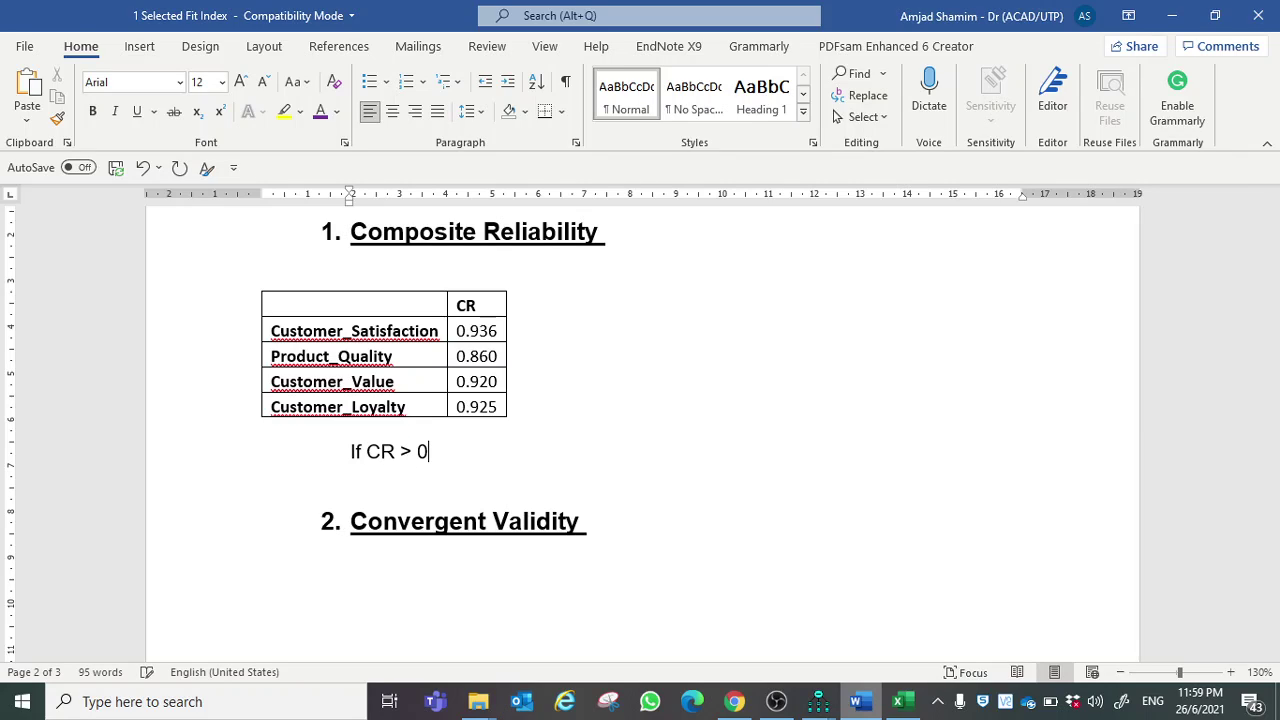
{"action": "type", "text": "> 0.70"}
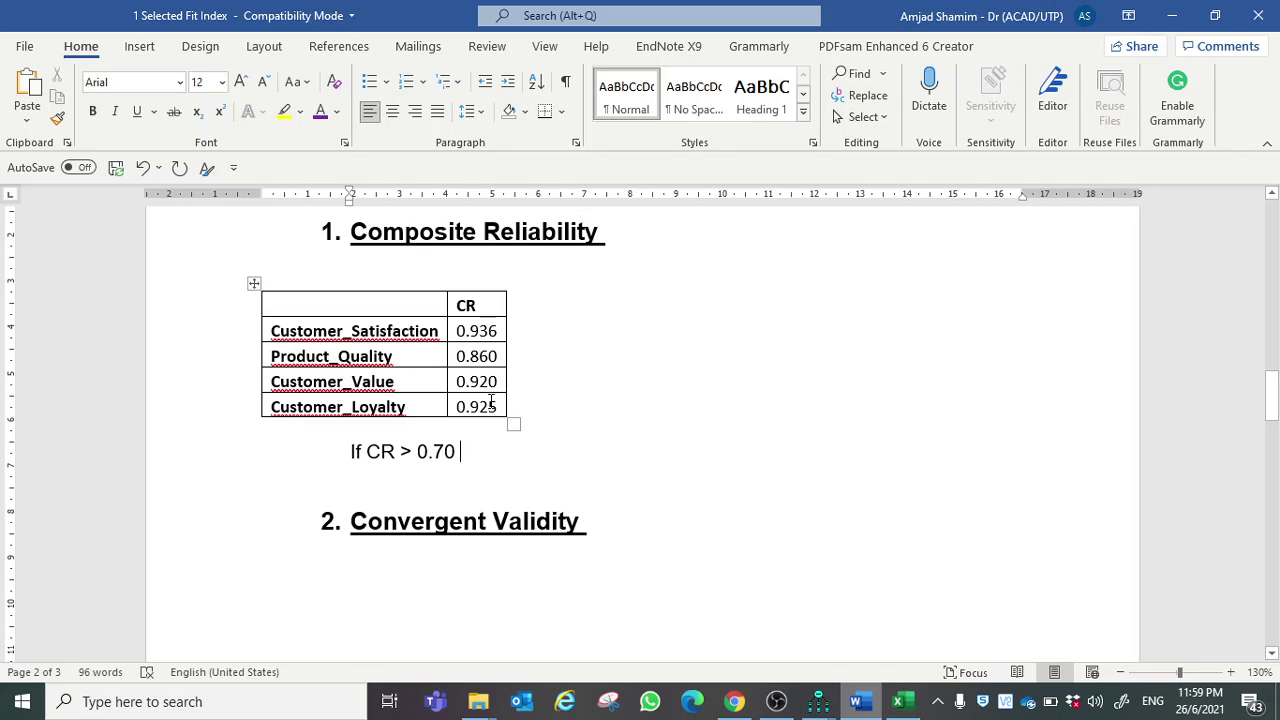
Step: Copy the full validity table from the Discriminant validity section and paste it below the Convergent Validity heading
{"action": "left_click_drag", "start_coordinate": [475, 320], "coordinate": [480, 428]}
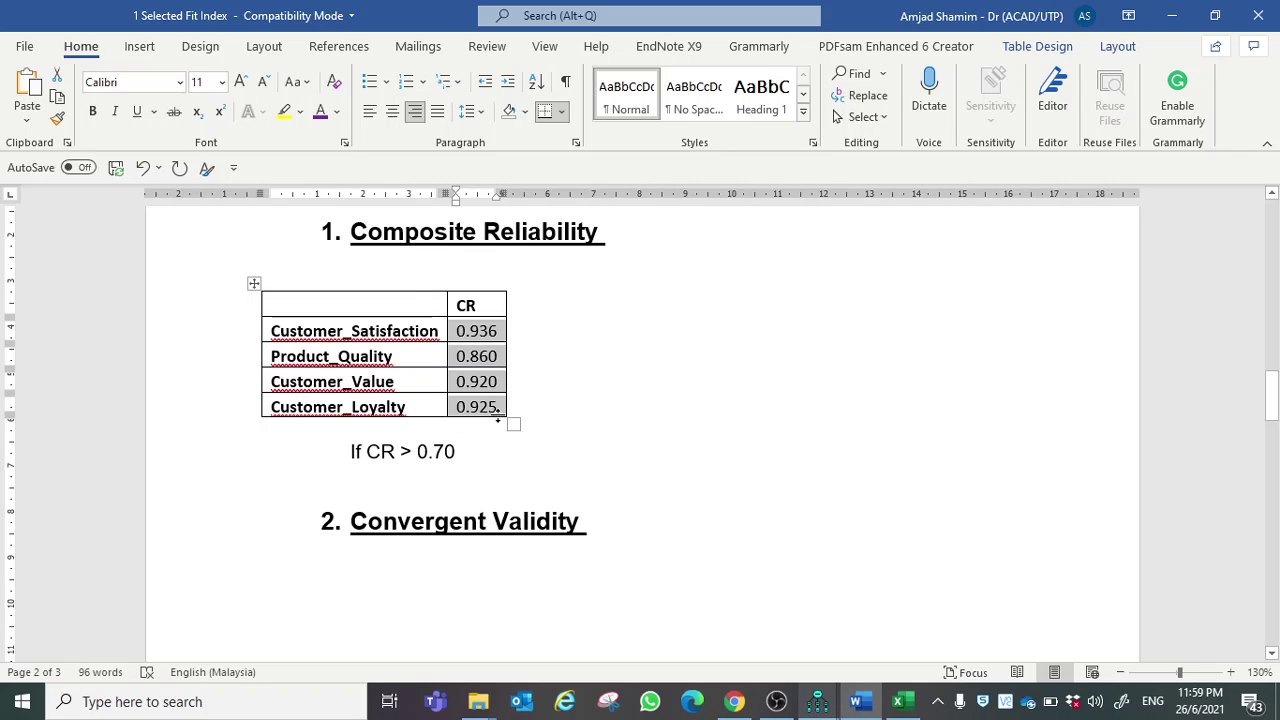
{"action": "scroll", "coordinate": [497, 414], "scroll_direction": "down", "scroll_amount": 2}
{"action": "scroll", "coordinate": [498, 410], "scroll_direction": "up", "scroll_amount": 2}
{"action": "scroll", "coordinate": [503, 376], "scroll_direction": "down", "scroll_amount": 2}
{"action": "left_click", "coordinate": [506, 481]}
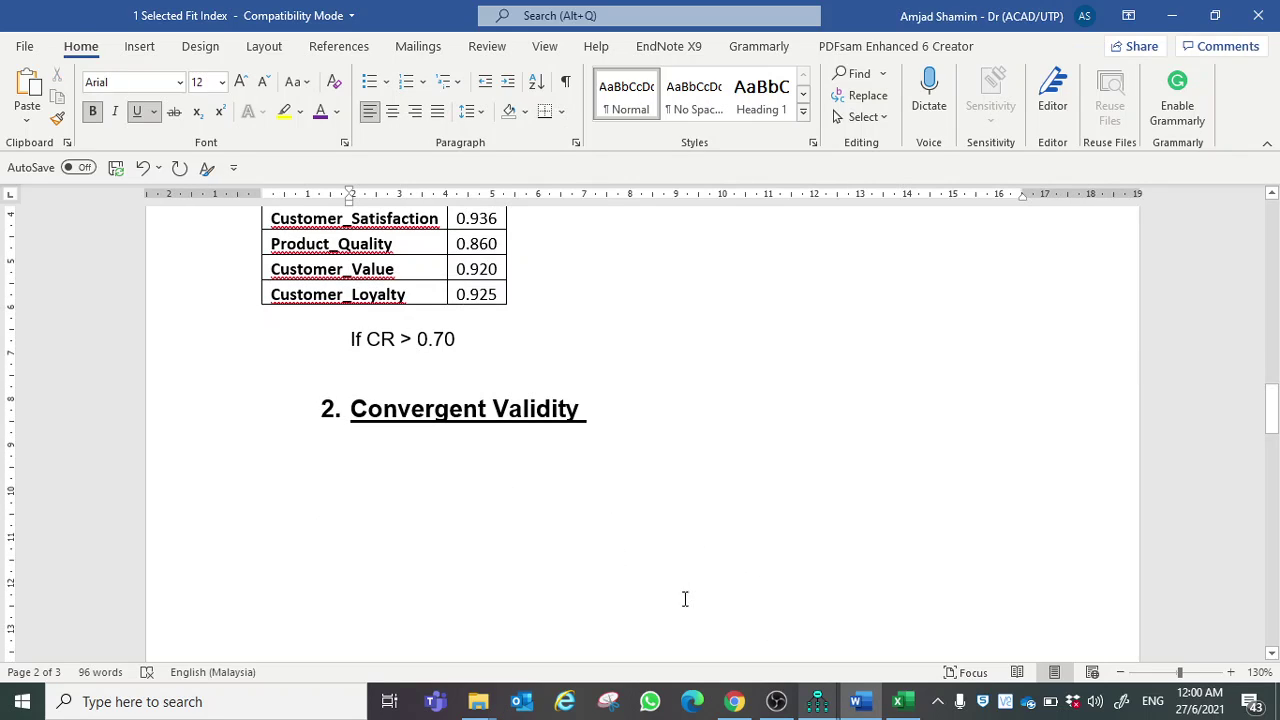
{"action": "scroll", "coordinate": [462, 455], "scroll_direction": "down", "scroll_amount": 15}
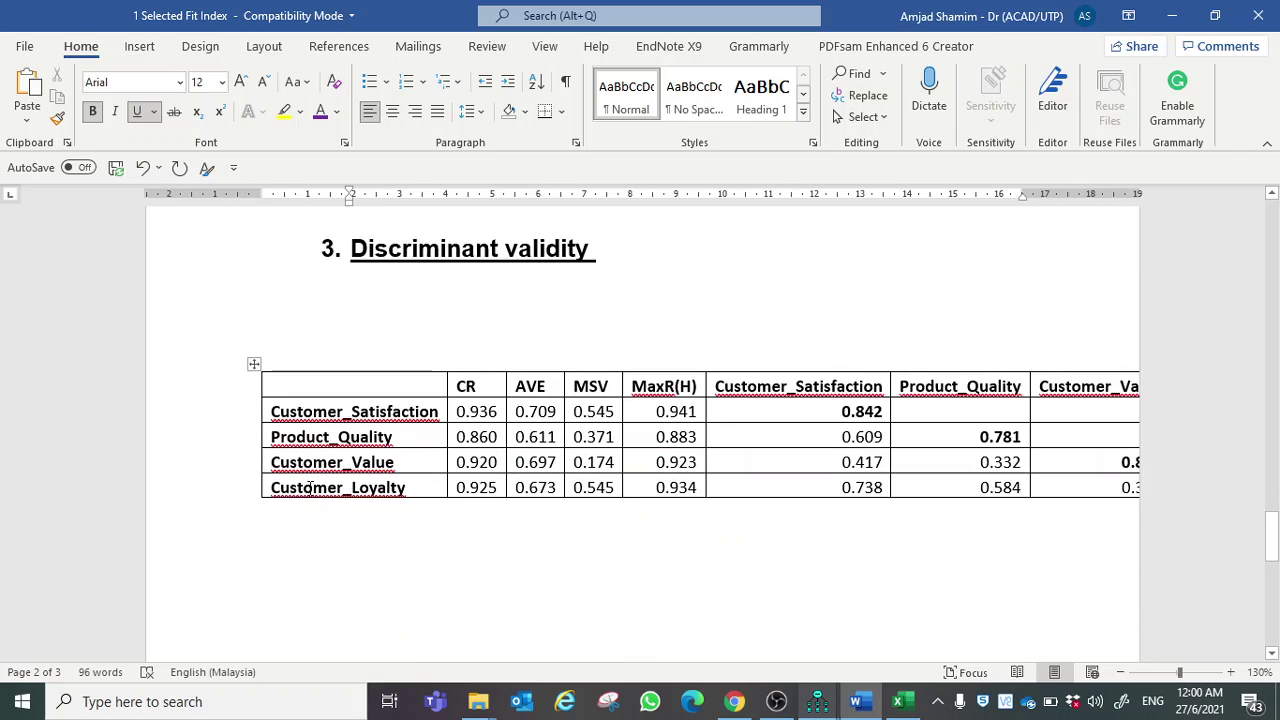
{"action": "left_click", "coordinate": [254, 365]}
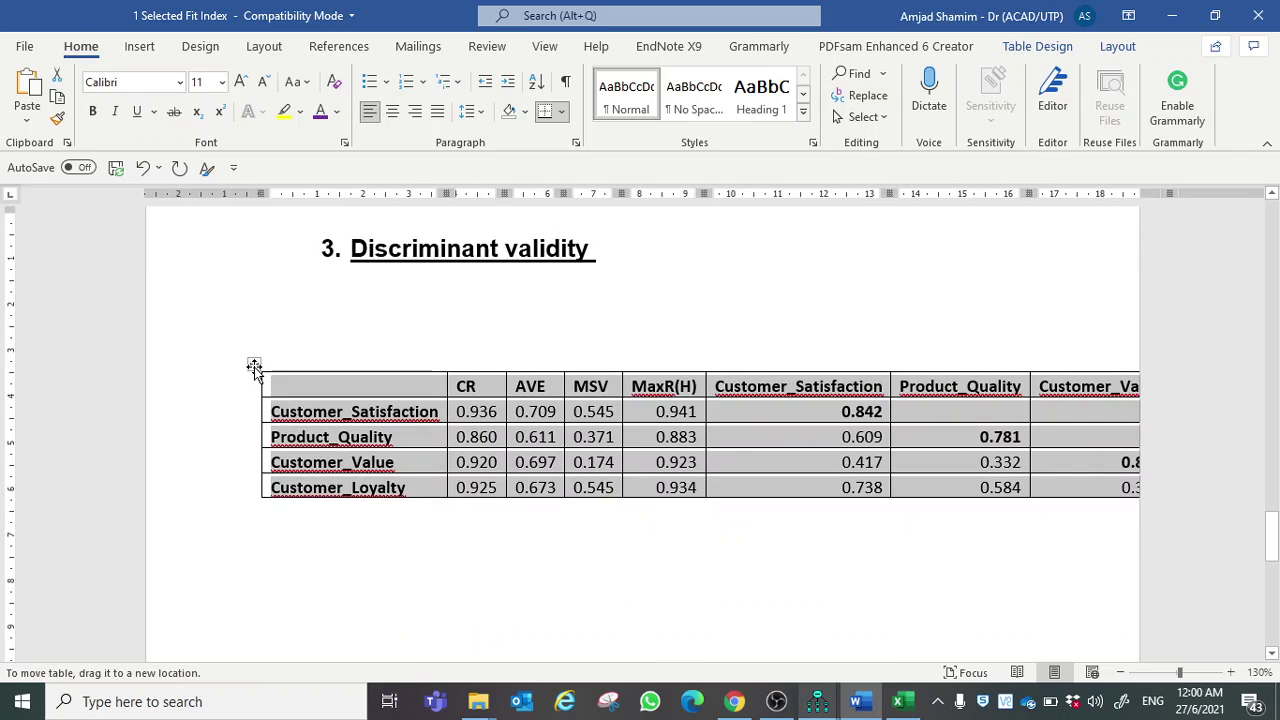
{"action": "scroll", "coordinate": [400, 351], "scroll_direction": "up", "scroll_amount": 10}
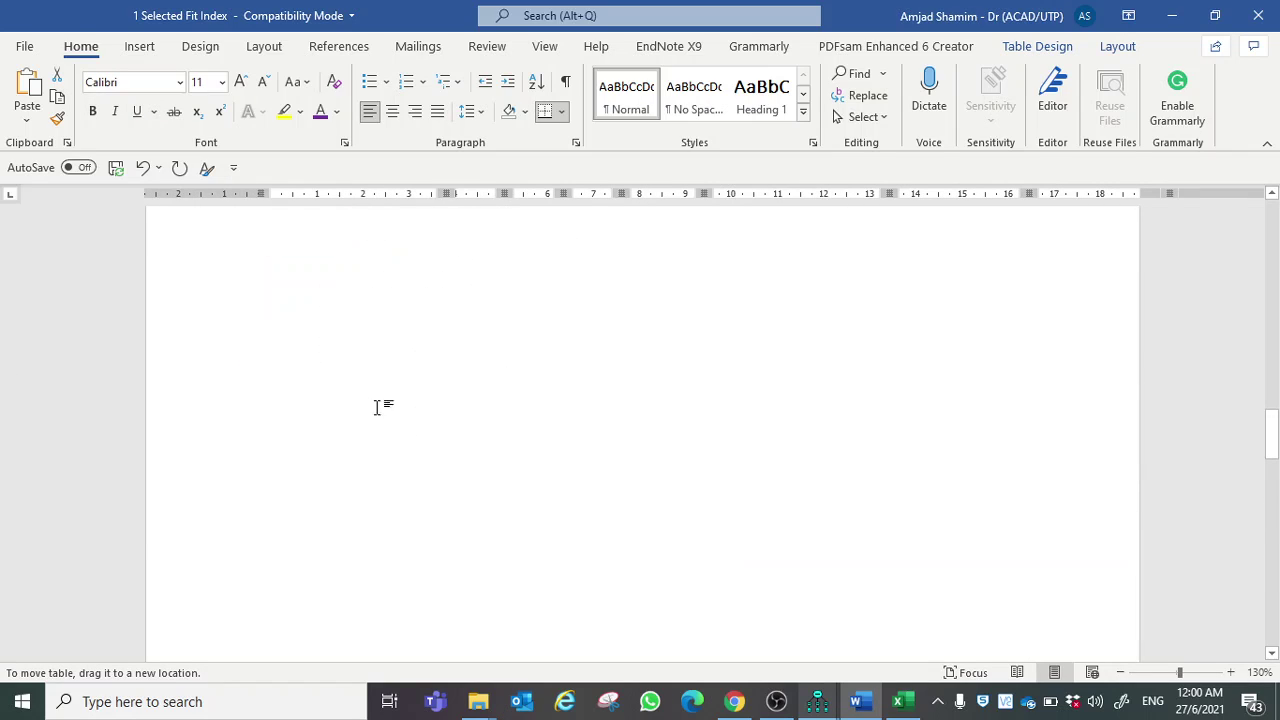
{"action": "left_click", "coordinate": [357, 355]}
{"action": "scroll", "coordinate": [360, 400], "scroll_direction": "up", "scroll_amount": 1}
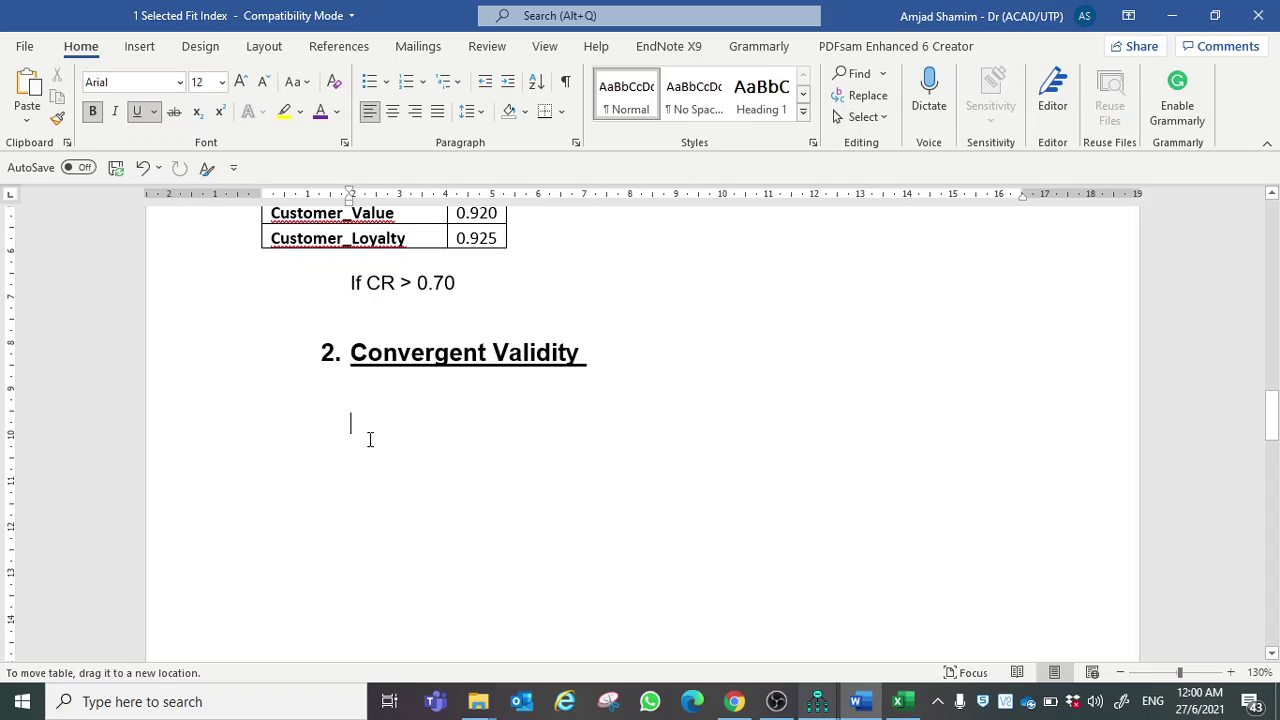
{"action": "key", "text": "ctrl+v"}
Step: Delete the columns from MSV through Customer_Value in the Convergent Validity table
{"action": "left_click_drag", "start_coordinate": [584, 427], "coordinate": [1137, 551]}
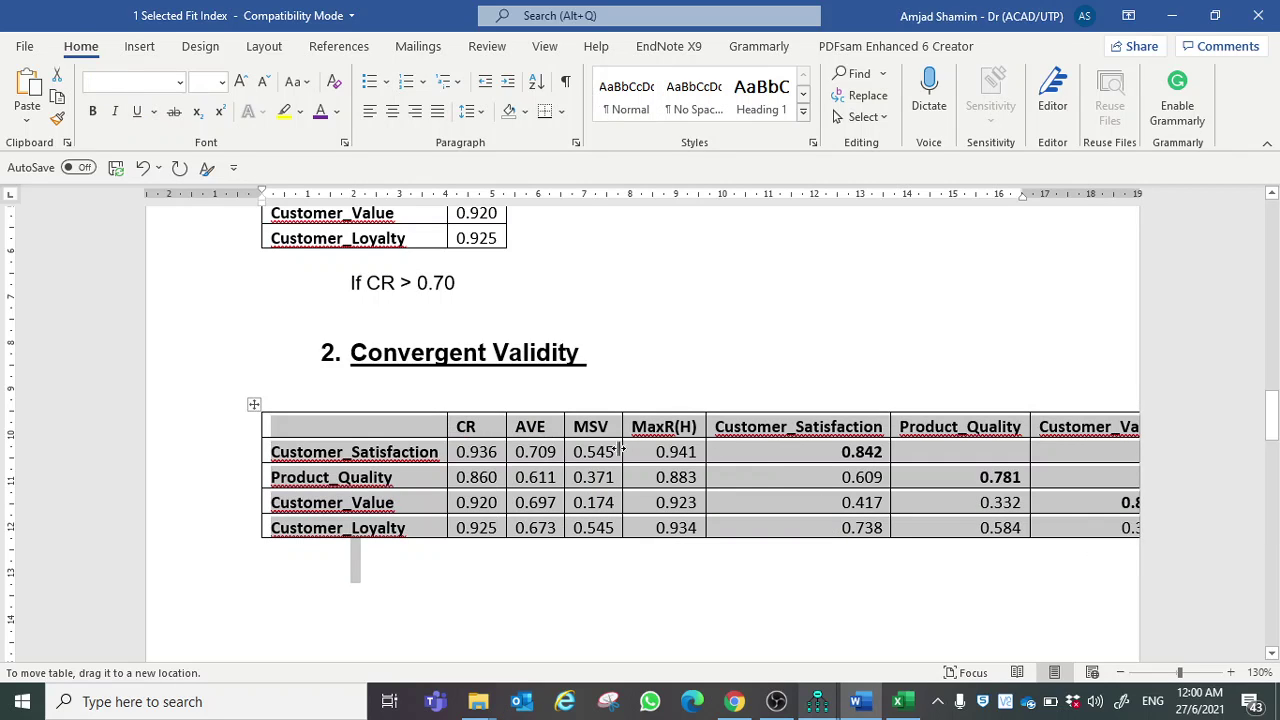
{"action": "left_click", "coordinate": [612, 452]}
{"action": "left_click_drag", "start_coordinate": [592, 430], "coordinate": [1042, 515]}
{"action": "right_click", "coordinate": [801, 450]}
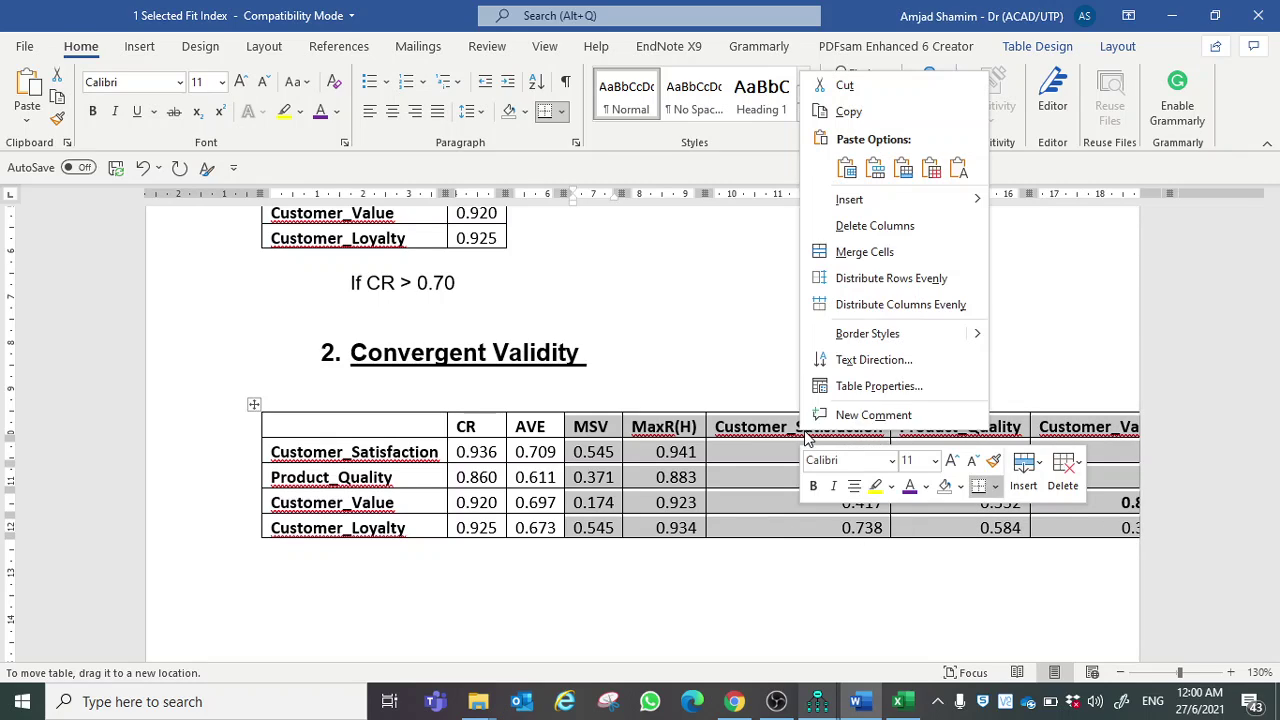
{"action": "left_click", "coordinate": [859, 235]}
Step: Delete the CR column from the Convergent Validity table
{"action": "left_click_drag", "start_coordinate": [492, 428], "coordinate": [477, 527]}
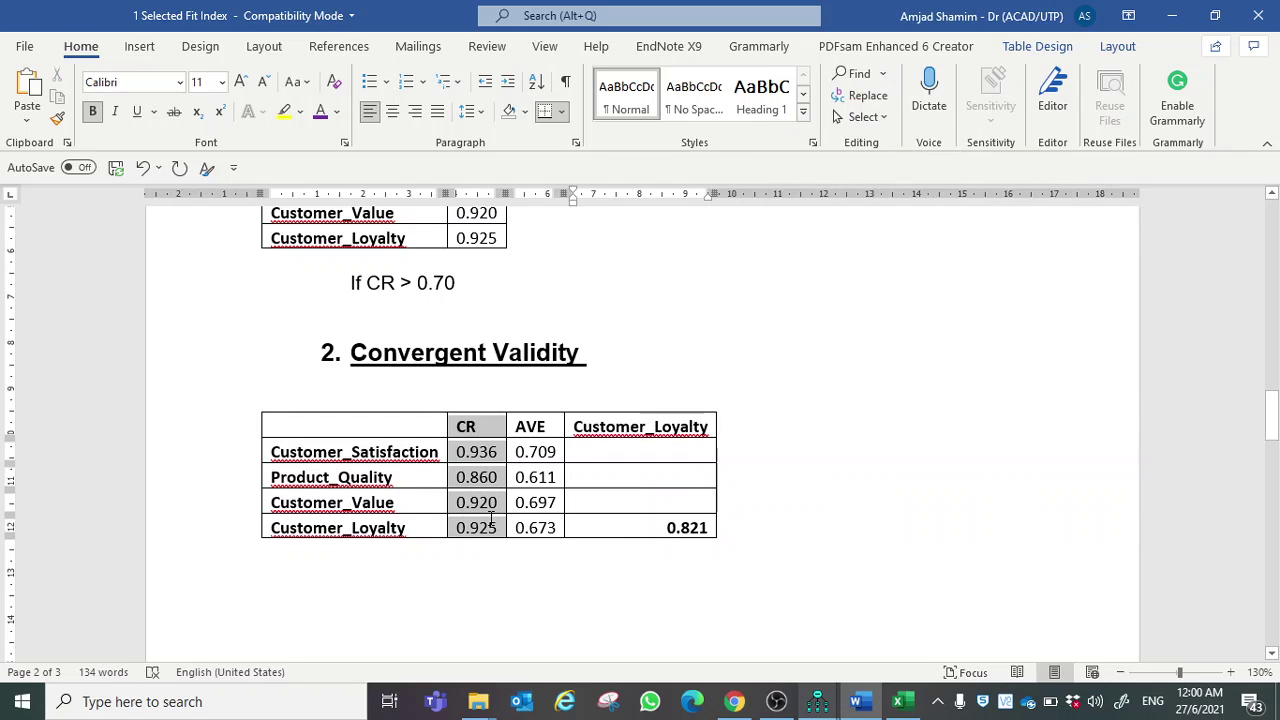
{"action": "right_click", "coordinate": [483, 428]}
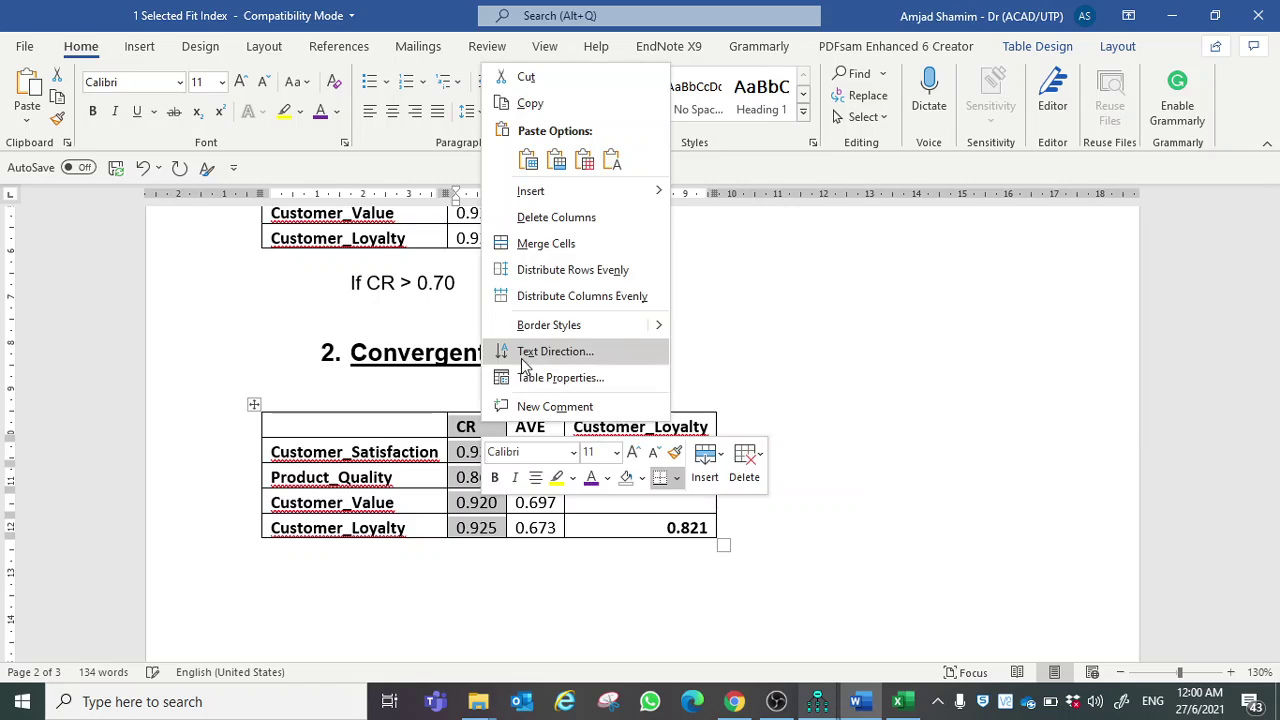
{"action": "left_click", "coordinate": [554, 217]}
Step: Delete the Customer_Loyalty column from the Convergent Validity table, keeping only the construct names and AVE
{"action": "left_click_drag", "start_coordinate": [586, 428], "coordinate": [400, 528]}
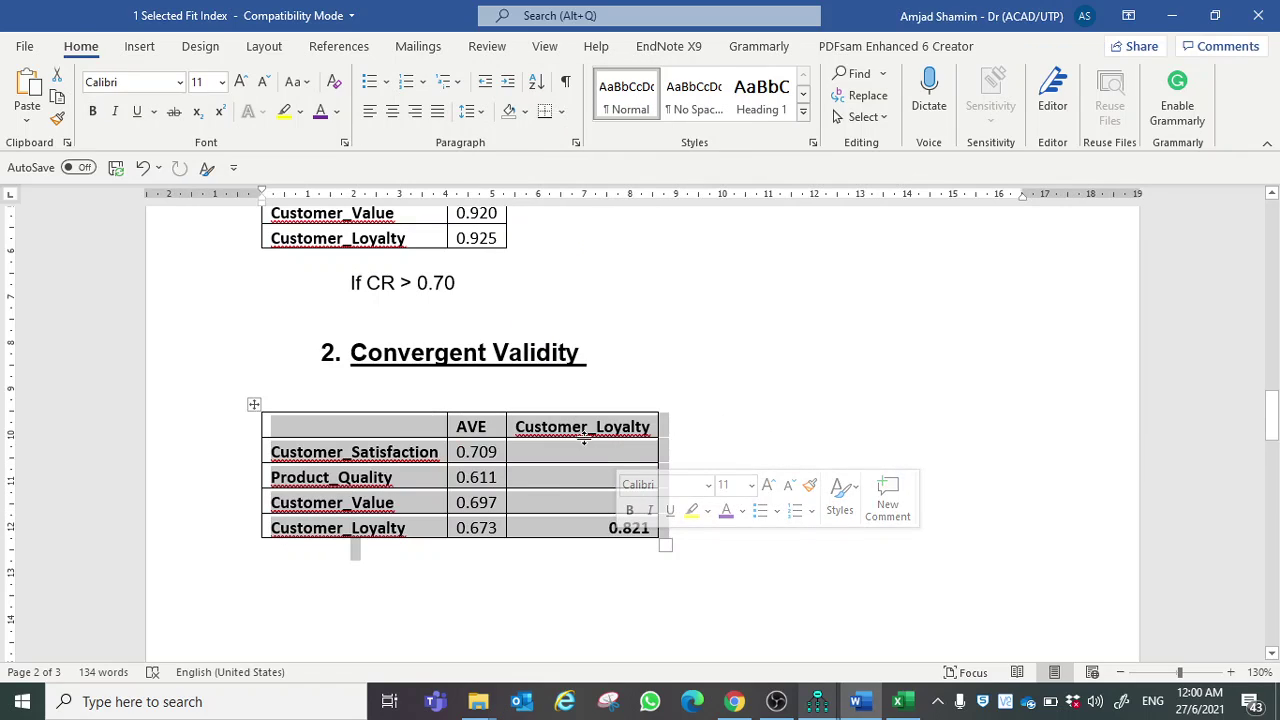
{"action": "right_click", "coordinate": [585, 433]}
{"action": "key", "text": "Escape"}
{"action": "left_click_drag", "start_coordinate": [583, 433], "coordinate": [597, 540]}
{"action": "left_click_drag", "start_coordinate": [571, 428], "coordinate": [571, 530]}
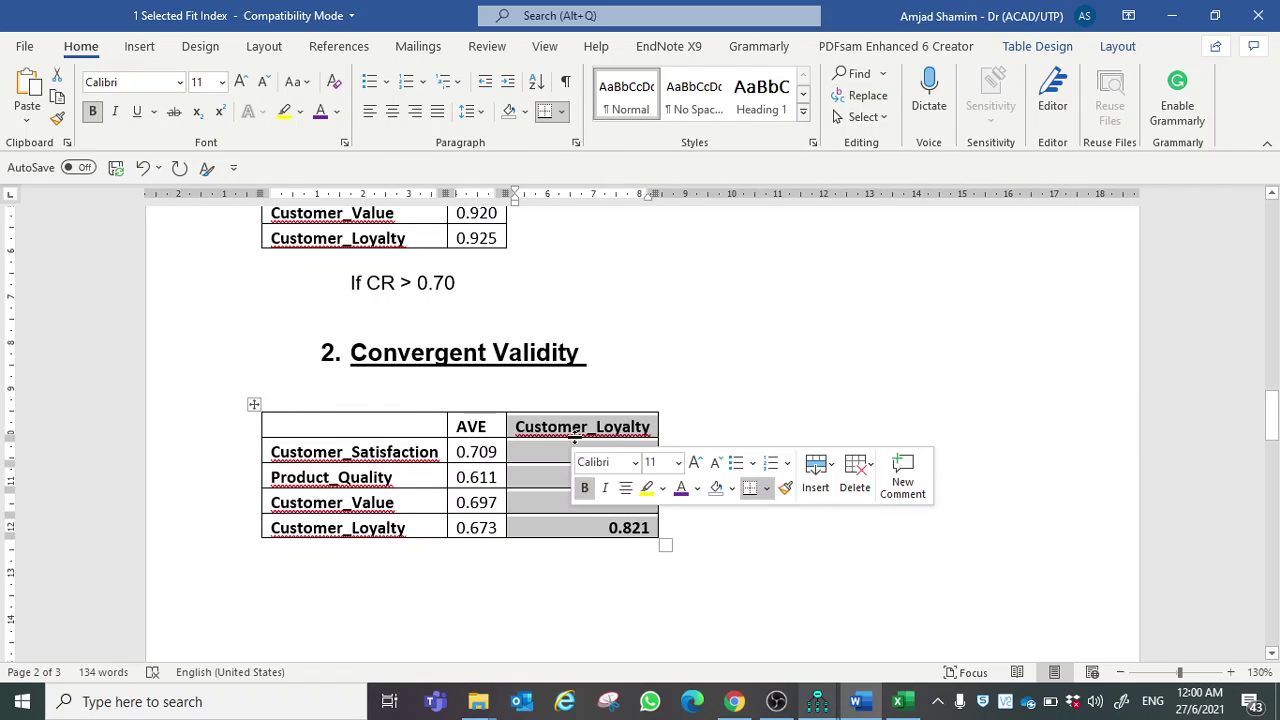
{"action": "right_click", "coordinate": [580, 428]}
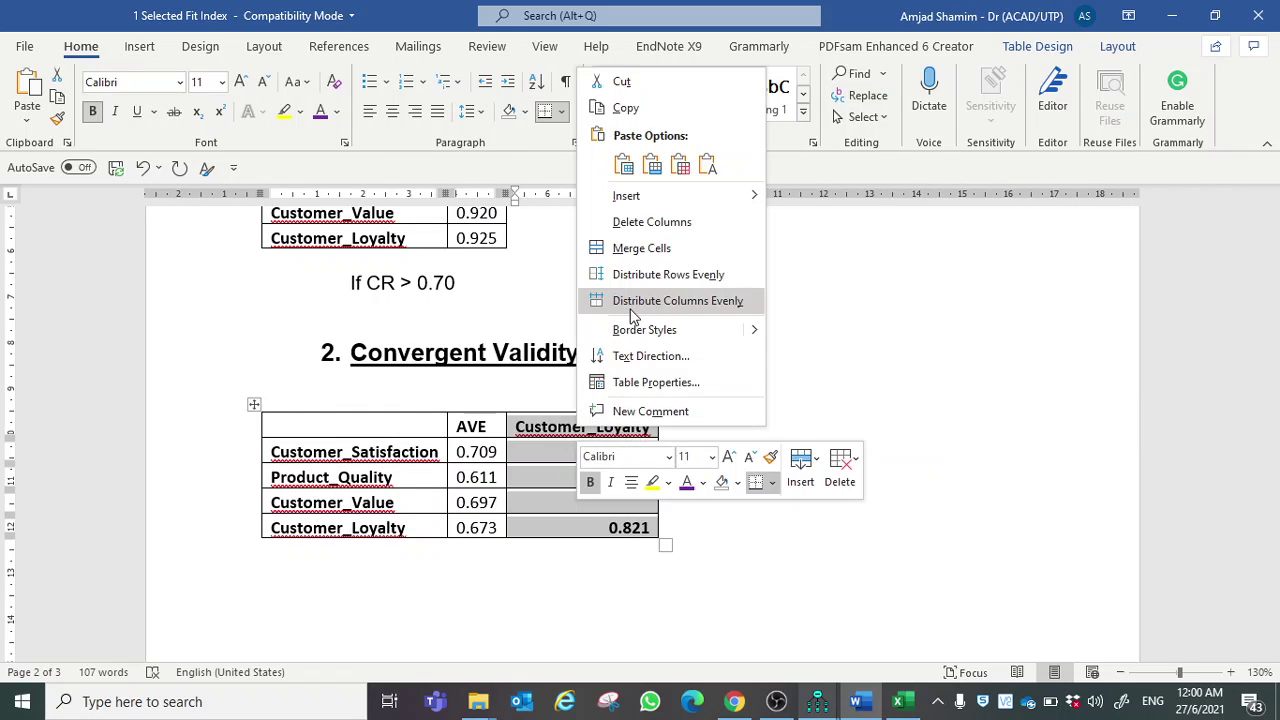
{"action": "left_click", "coordinate": [645, 222]}
Step: Add the line "If AVE > 0.50" directly below the Convergent Validity table
{"action": "scroll", "coordinate": [408, 476], "scroll_direction": "down", "scroll_amount": 2}
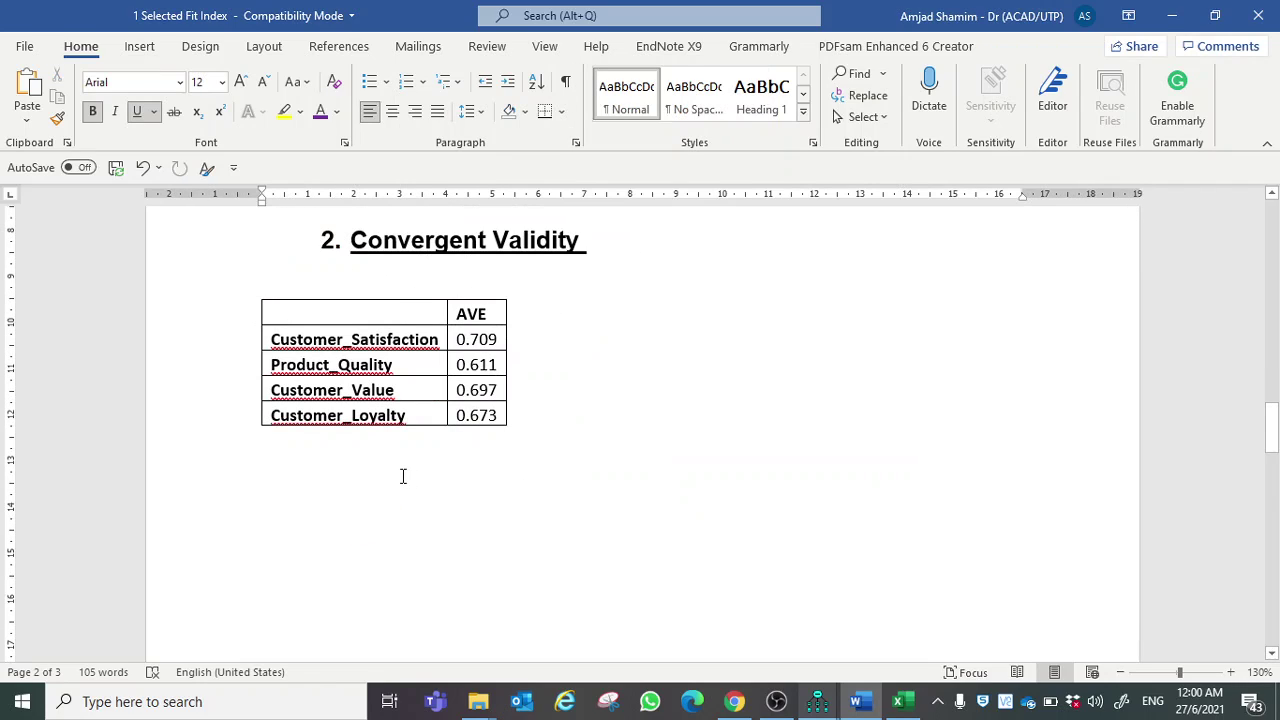
{"action": "left_click", "coordinate": [427, 452]}
{"action": "type", "text": "If"}
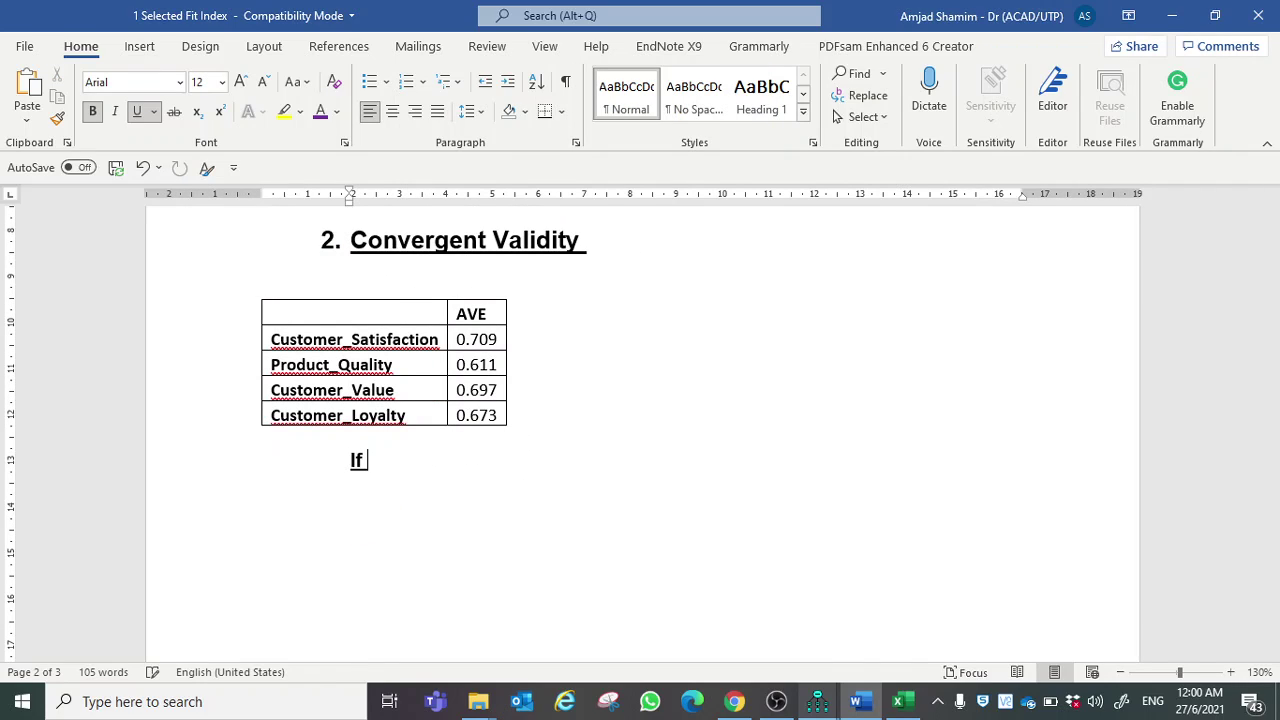
{"action": "type", "text": " AVE ?"}
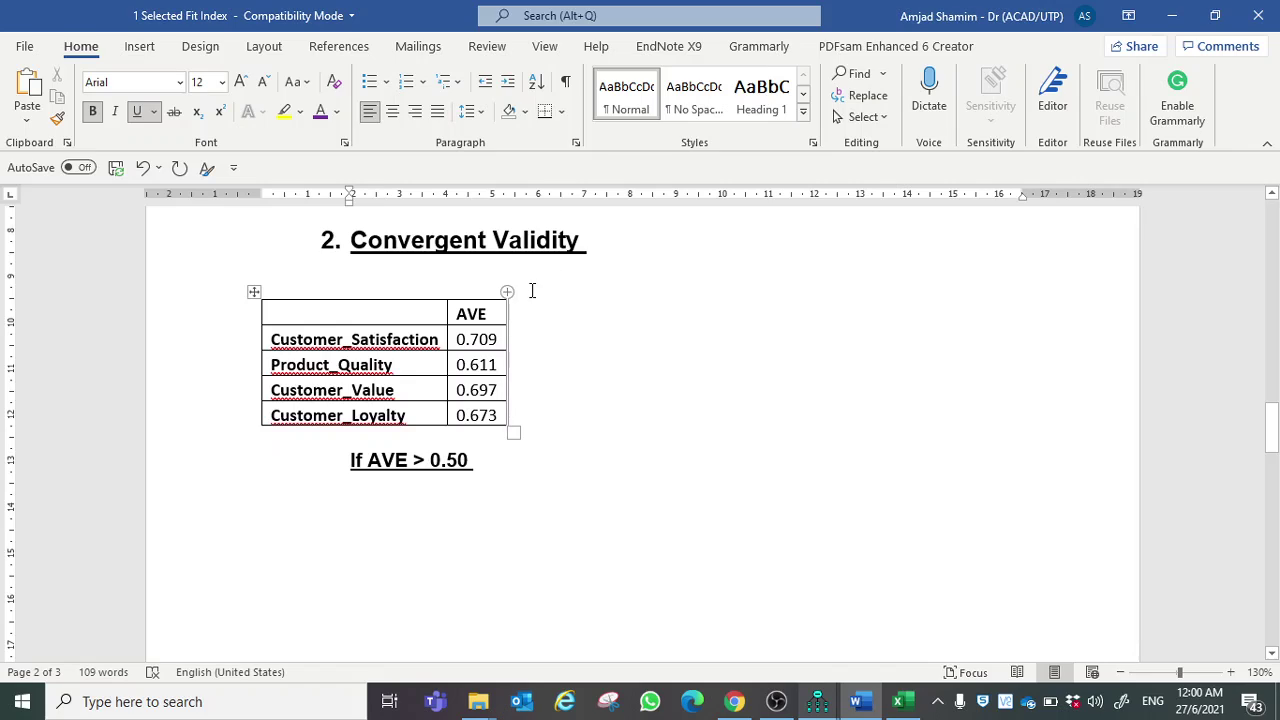
{"action": "left_click_drag", "start_coordinate": [480, 340], "coordinate": [476, 413]}
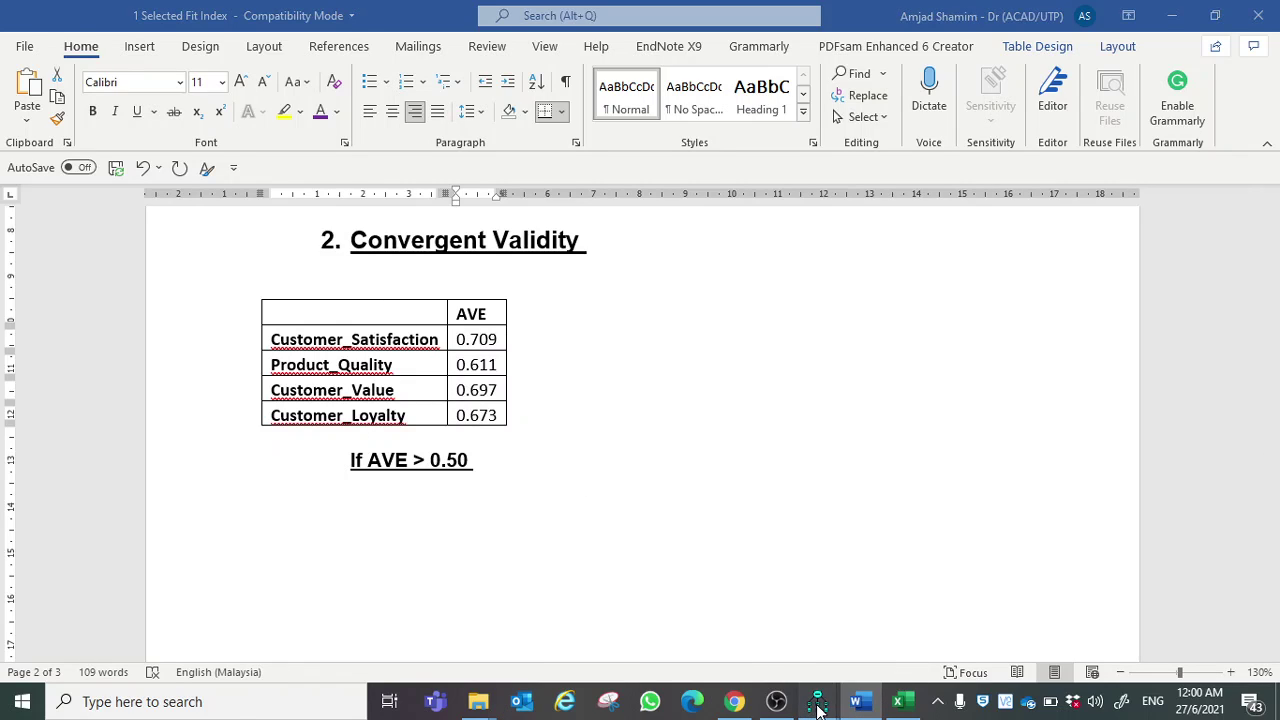
Step: Switch to the Amos output and copy the Standardized Regression Weights table
{"action": "mouse_move", "coordinate": [815, 706]}
{"action": "left_click", "coordinate": [923, 615]}
{"action": "left_click", "coordinate": [789, 190]}
{"action": "right_click", "coordinate": [789, 190]}
{"action": "left_click", "coordinate": [815, 214]}
Step: Switch back to the Word document and paste the Standardized Regression Weights table below the "If AVE > 0.50" line
{"action": "left_click", "coordinate": [858, 702]}
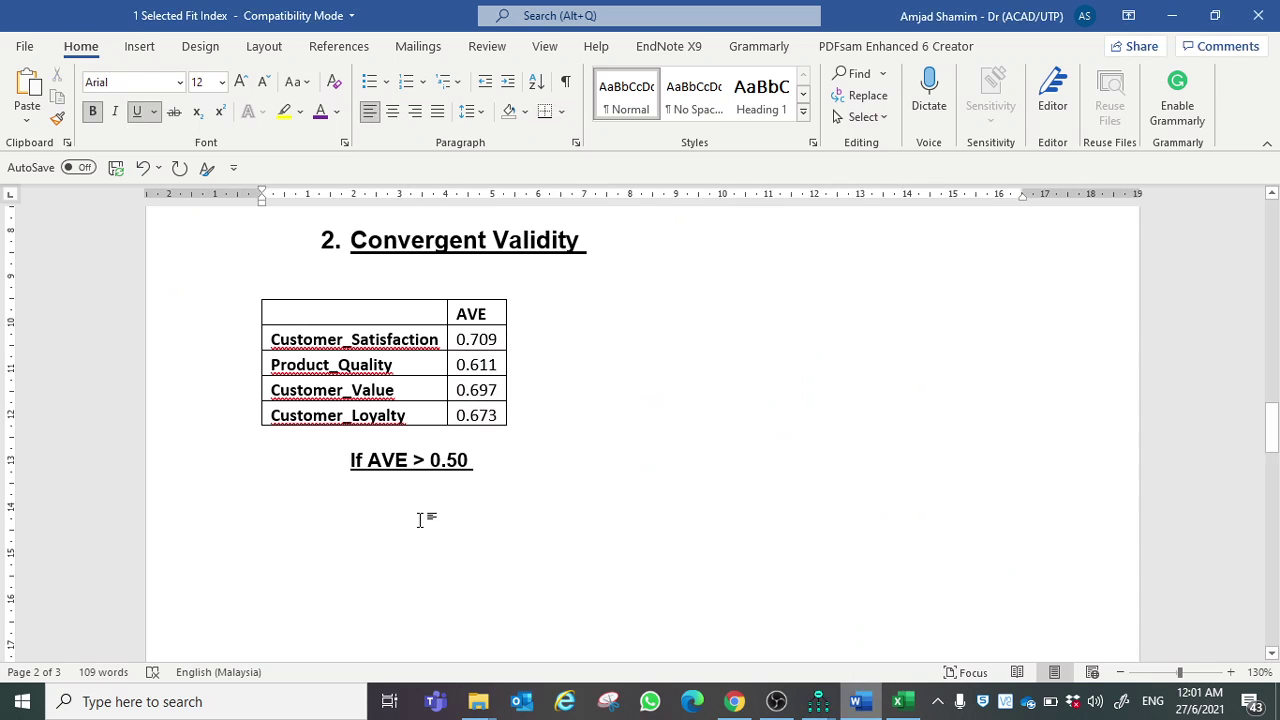
{"action": "scroll", "coordinate": [400, 522], "scroll_direction": "down", "scroll_amount": 1}
{"action": "left_click", "coordinate": [490, 406]}
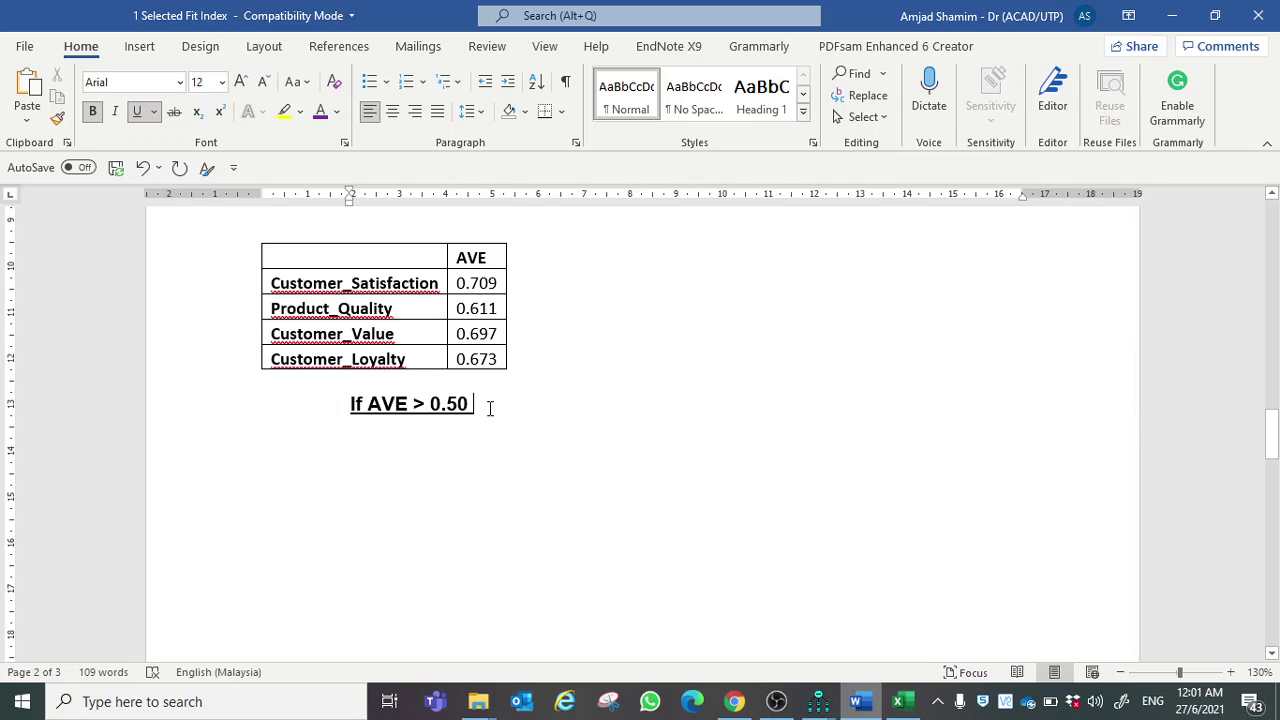
{"action": "left_click", "coordinate": [378, 468]}
{"action": "scroll", "coordinate": [380, 470], "scroll_direction": "down", "scroll_amount": 2}
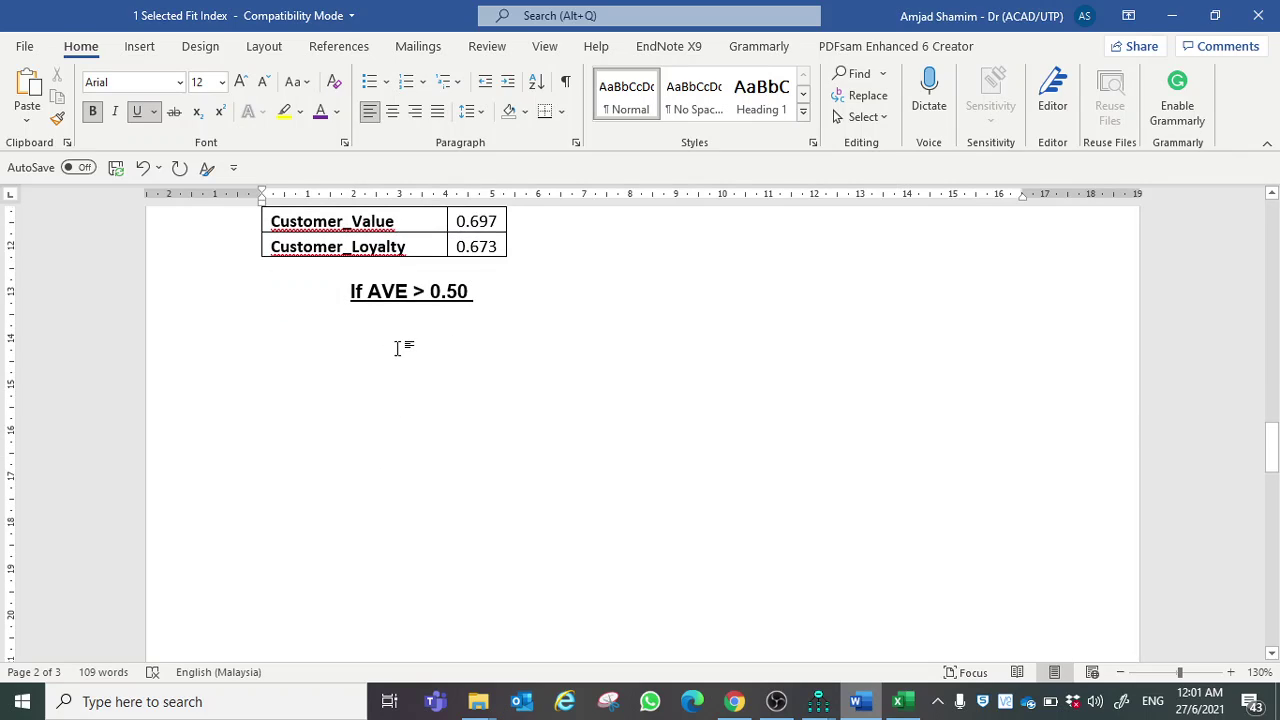
{"action": "left_click", "coordinate": [469, 306]}
{"action": "key", "text": "Return"}
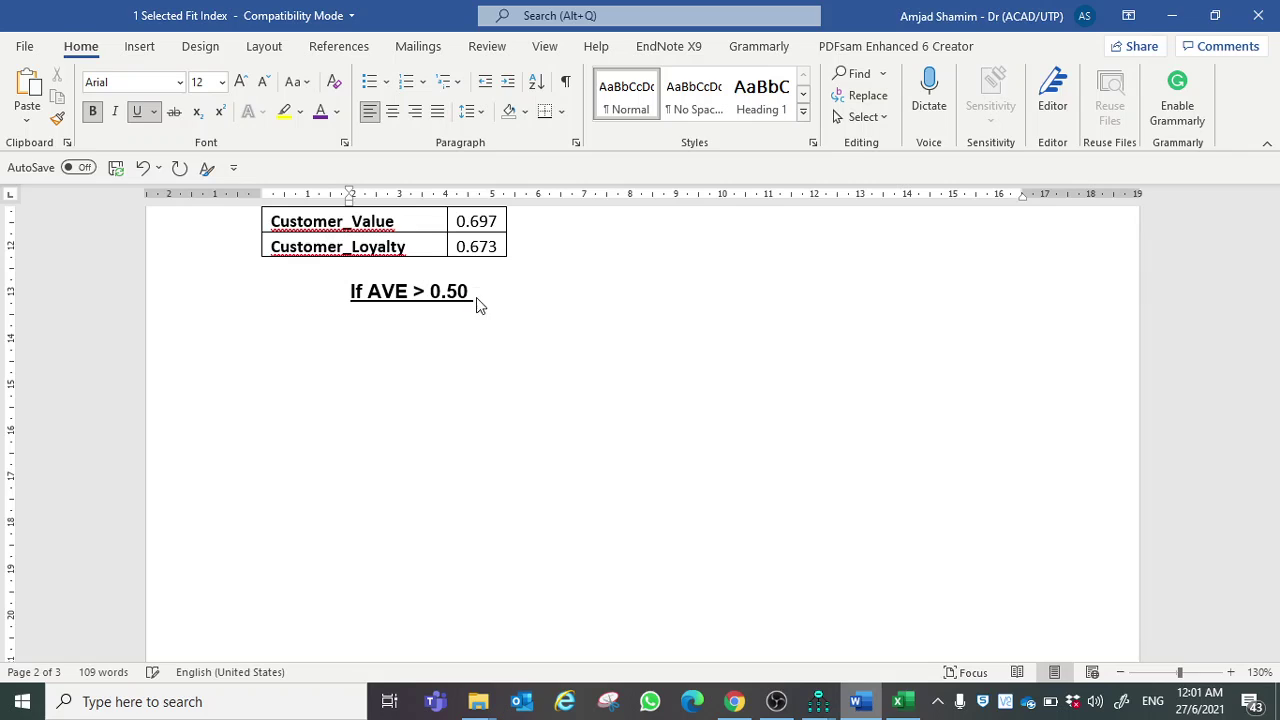
{"action": "key", "text": "ctrl+v"}
Step: Review the factor loading estimates throughout the pasted Standardized Regression Weights table
{"action": "scroll", "coordinate": [497, 363], "scroll_direction": "up", "scroll_amount": 15}
{"action": "scroll", "coordinate": [503, 372], "scroll_direction": "down", "scroll_amount": 5}
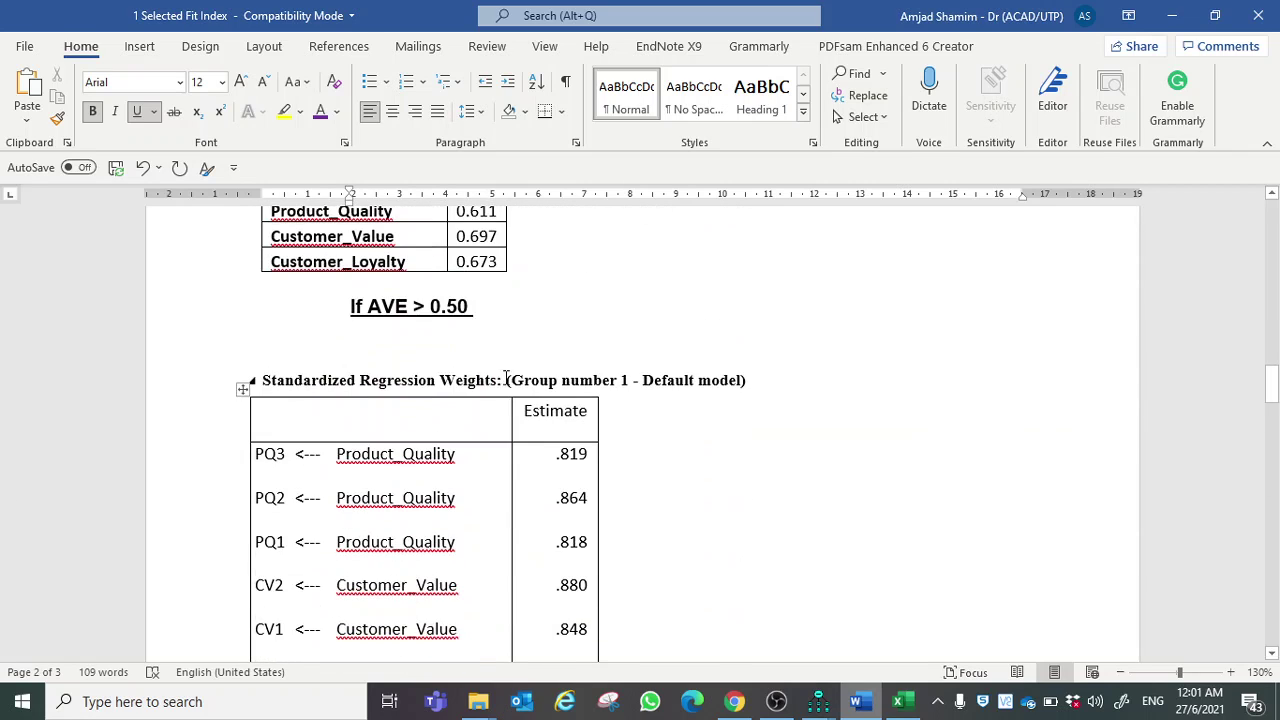
{"action": "left_click_drag", "start_coordinate": [564, 286], "coordinate": [578, 369]}
{"action": "scroll", "coordinate": [578, 369], "scroll_direction": "down", "scroll_amount": 1}
{"action": "scroll", "coordinate": [578, 369], "scroll_direction": "down", "scroll_amount": 12}
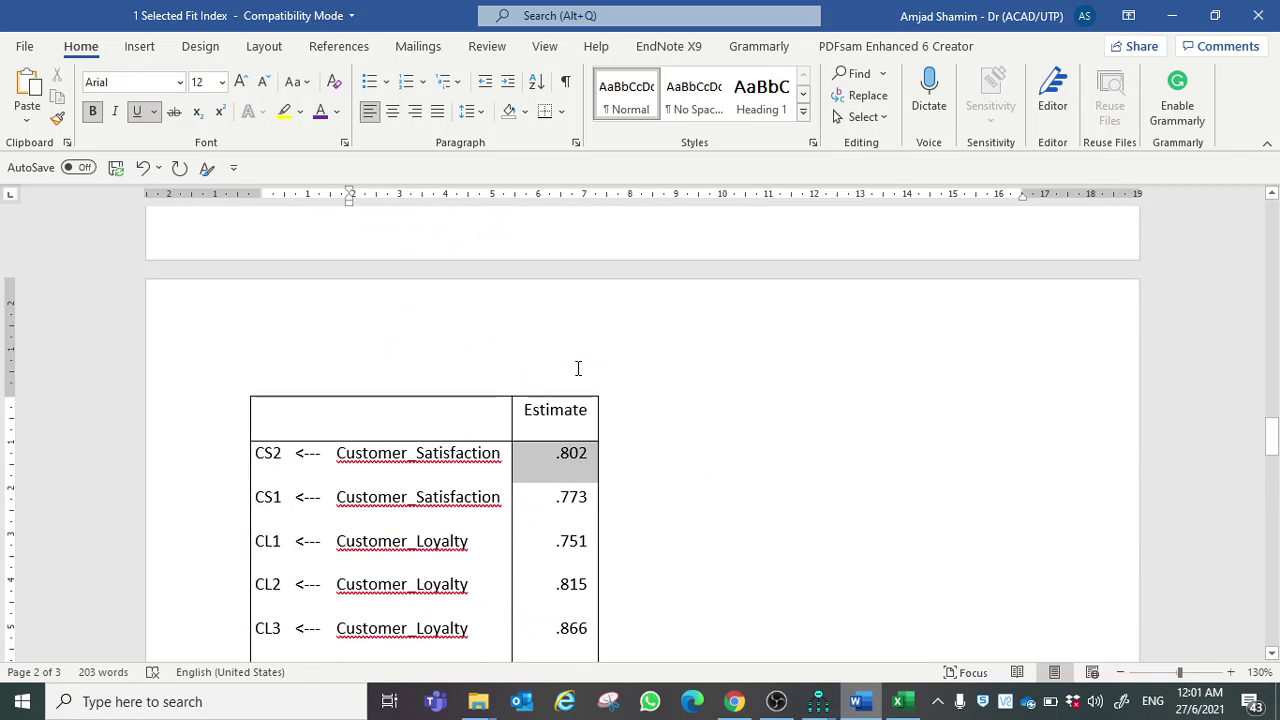
{"action": "scroll", "coordinate": [578, 369], "scroll_direction": "up", "scroll_amount": 12}
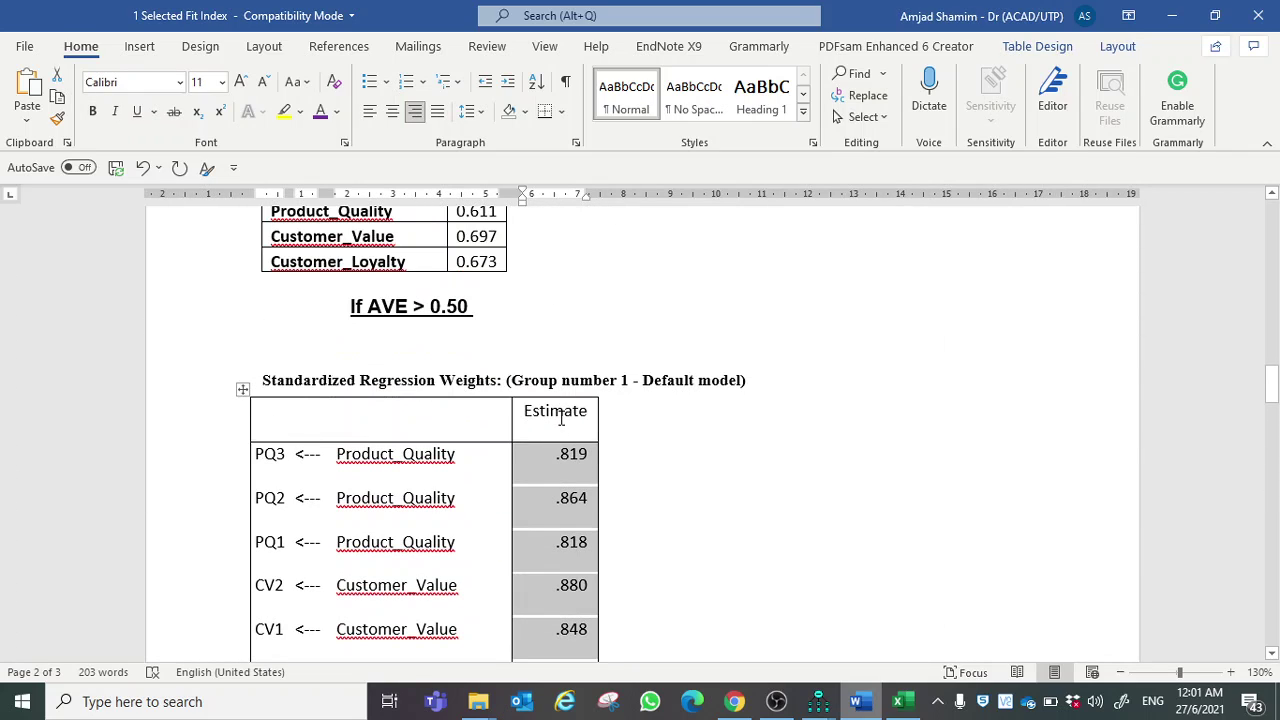
{"action": "left_click", "coordinate": [561, 416]}
Step: Add the line "If factor loading > 0.50" between the "If AVE > 0.50" line and the Standardized Regression Weights table
{"action": "left_click", "coordinate": [350, 350]}
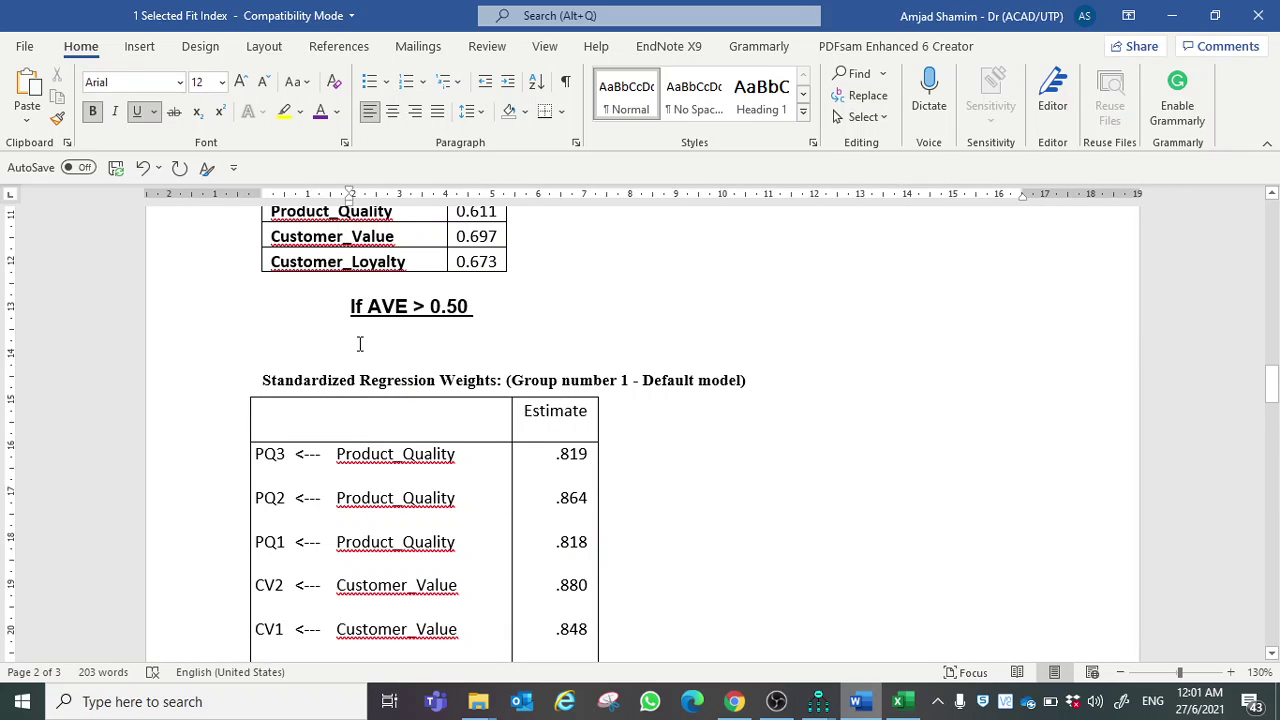
{"action": "type", "text": "If facor l"}
{"action": "key", "text": "BackSpace"}
{"action": "key", "text": "BackSpace"}
{"action": "key", "text": "BackSpace"}
{"action": "key", "text": "BackSpace"}
{"action": "key", "text": "BackSpace"}
{"action": "key", "text": "BackSpace"}
{"action": "key", "text": "BackSpace"}
{"action": "type", "text": "tor loading > 0.50"}
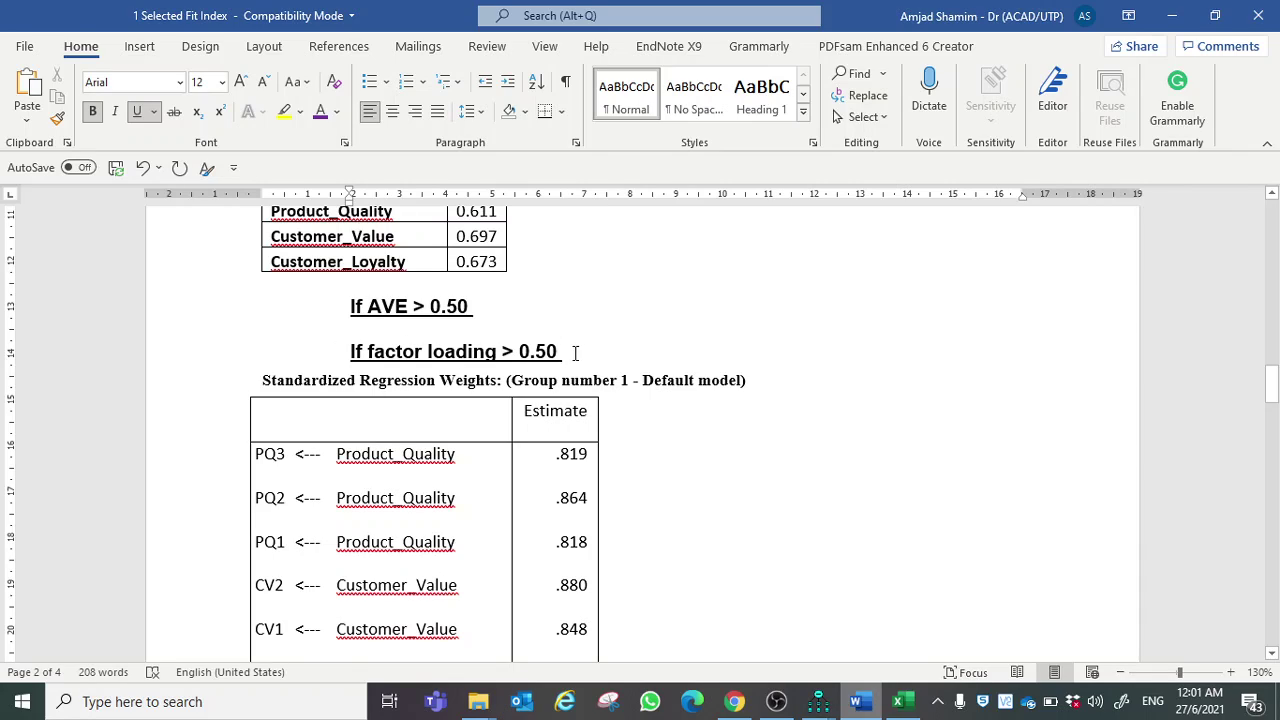
Step: Apply the purple font colour to the AVE and factor loading criterion lines and to the "If CR > 0.70" line
{"action": "left_click_drag", "start_coordinate": [575, 352], "coordinate": [350, 302]}
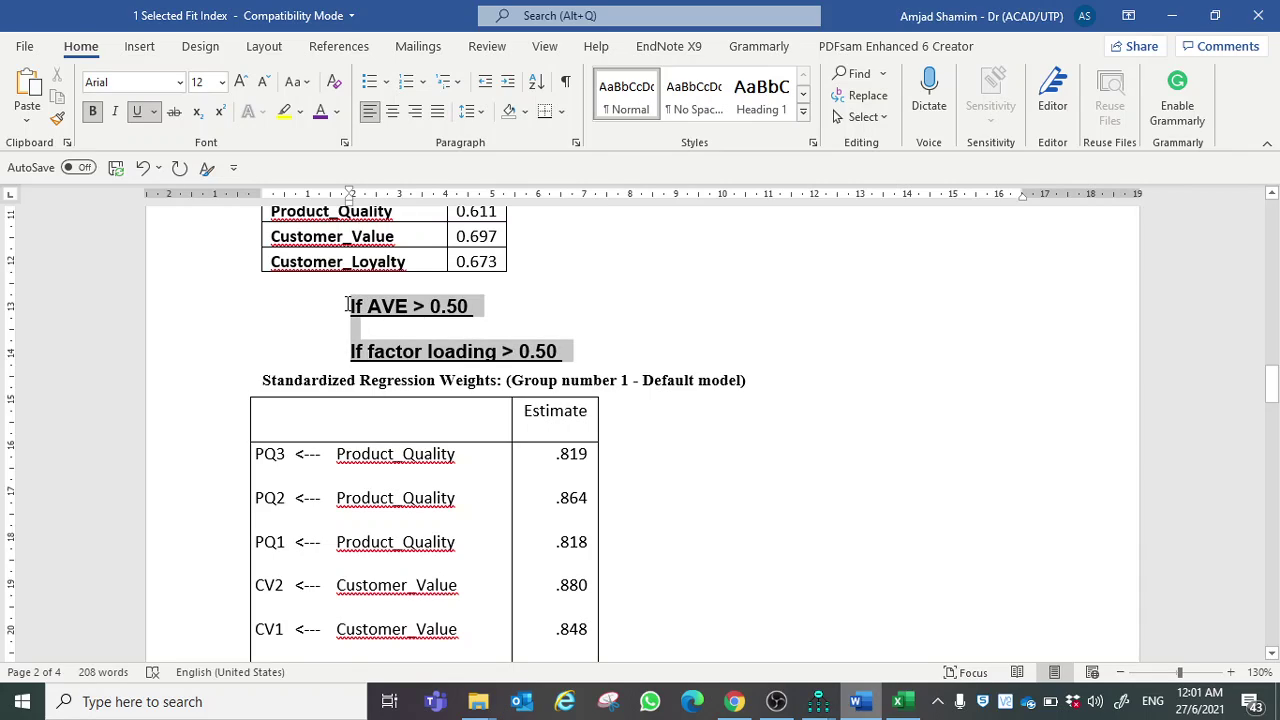
{"action": "left_click", "coordinate": [320, 115]}
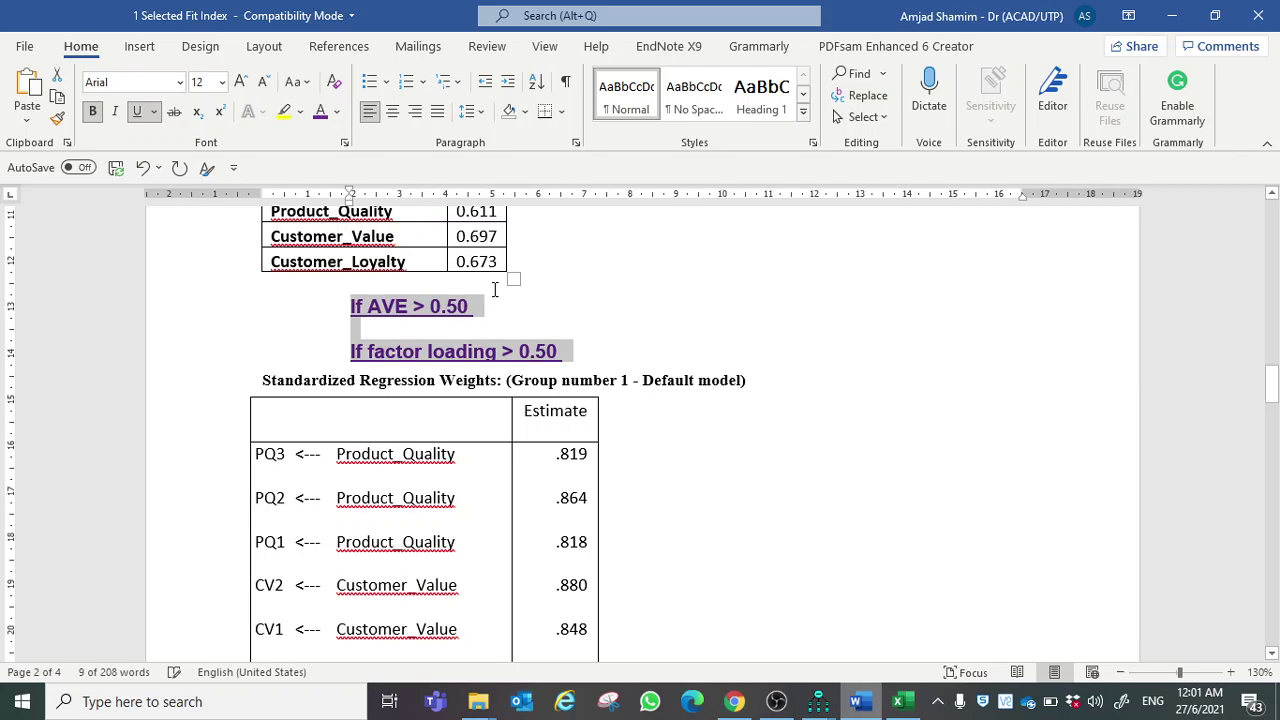
{"action": "scroll", "coordinate": [495, 290], "scroll_direction": "up", "scroll_amount": 8}
{"action": "left_click_drag", "start_coordinate": [476, 410], "coordinate": [350, 410]}
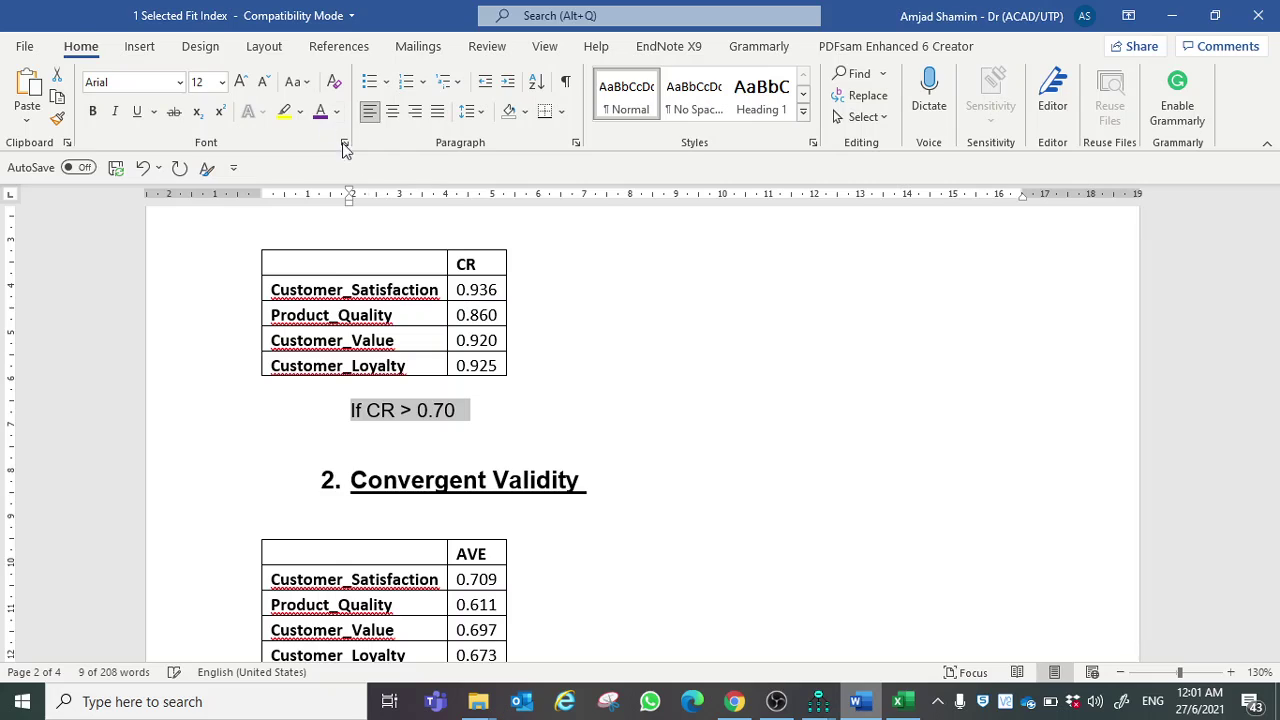
{"action": "left_click", "coordinate": [321, 113]}
{"action": "scroll", "coordinate": [462, 393], "scroll_direction": "down", "scroll_amount": 2}
{"action": "scroll", "coordinate": [480, 490], "scroll_direction": "down", "scroll_amount": 3}
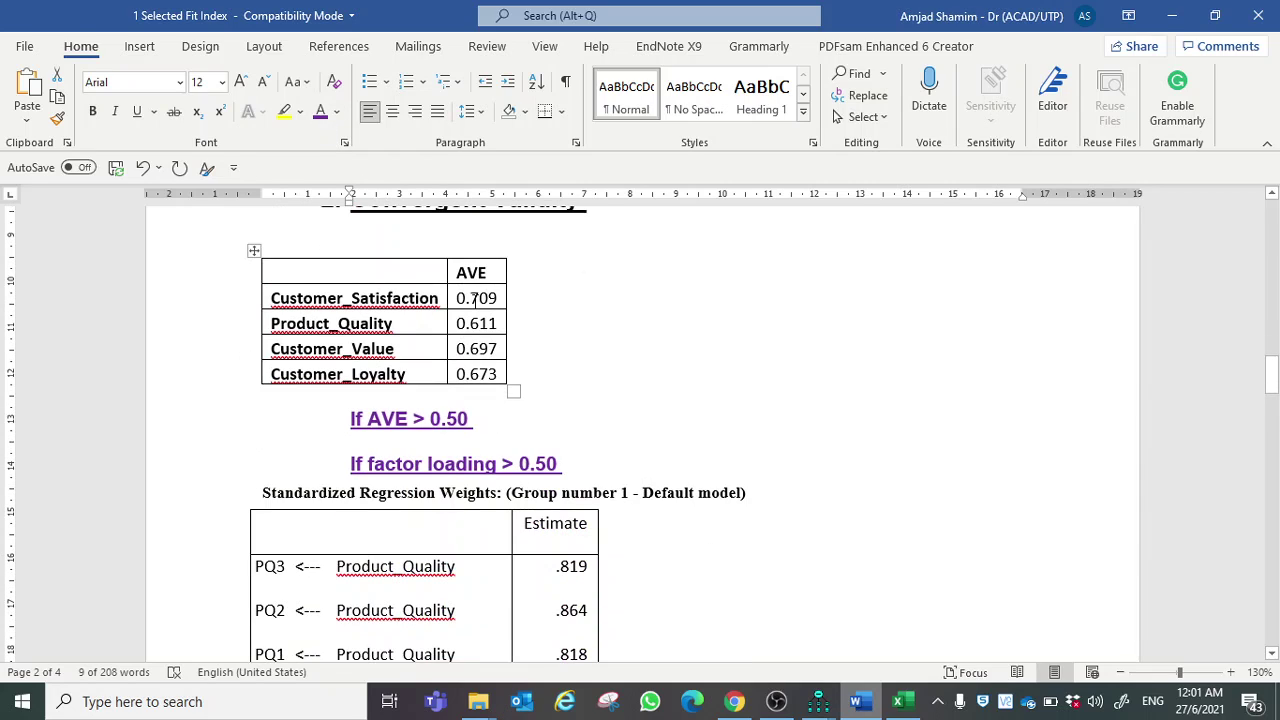
{"action": "scroll", "coordinate": [490, 370], "scroll_direction": "down", "scroll_amount": 2}
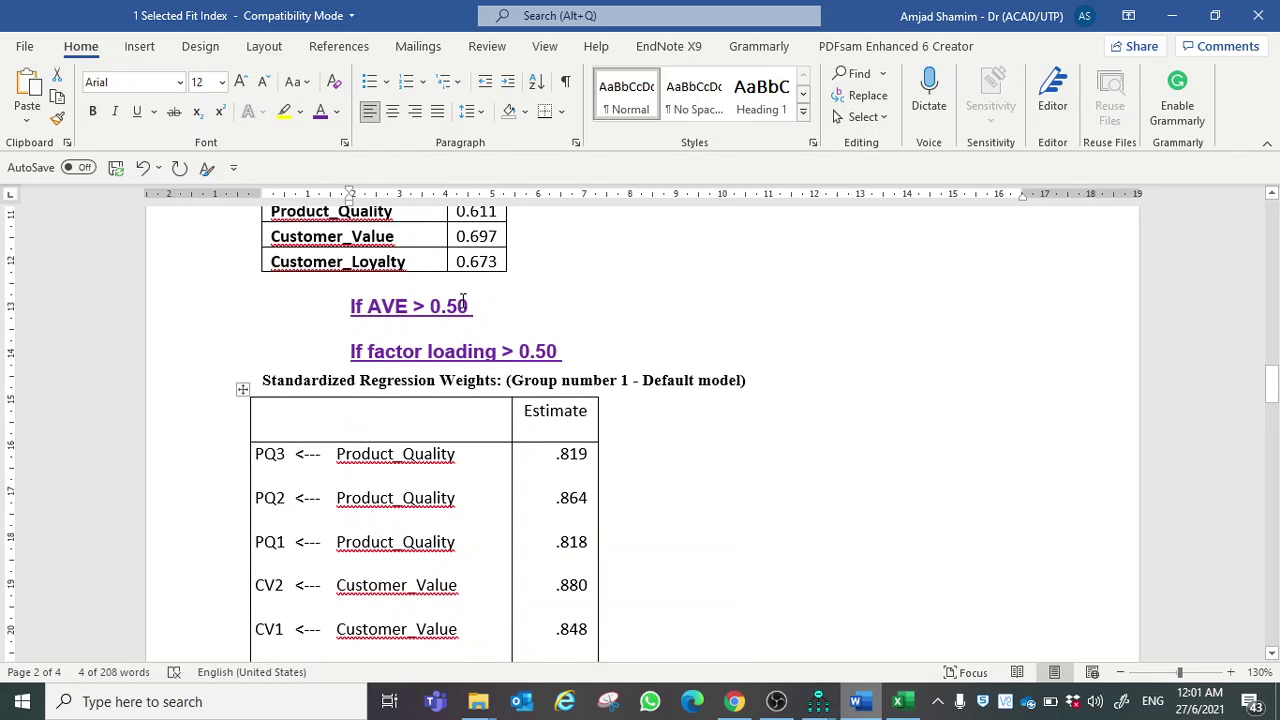
{"action": "scroll", "coordinate": [460, 300], "scroll_direction": "up", "scroll_amount": 1}
{"action": "scroll", "coordinate": [480, 295], "scroll_direction": "up", "scroll_amount": 1}
{"action": "scroll", "coordinate": [489, 364], "scroll_direction": "up", "scroll_amount": 1}
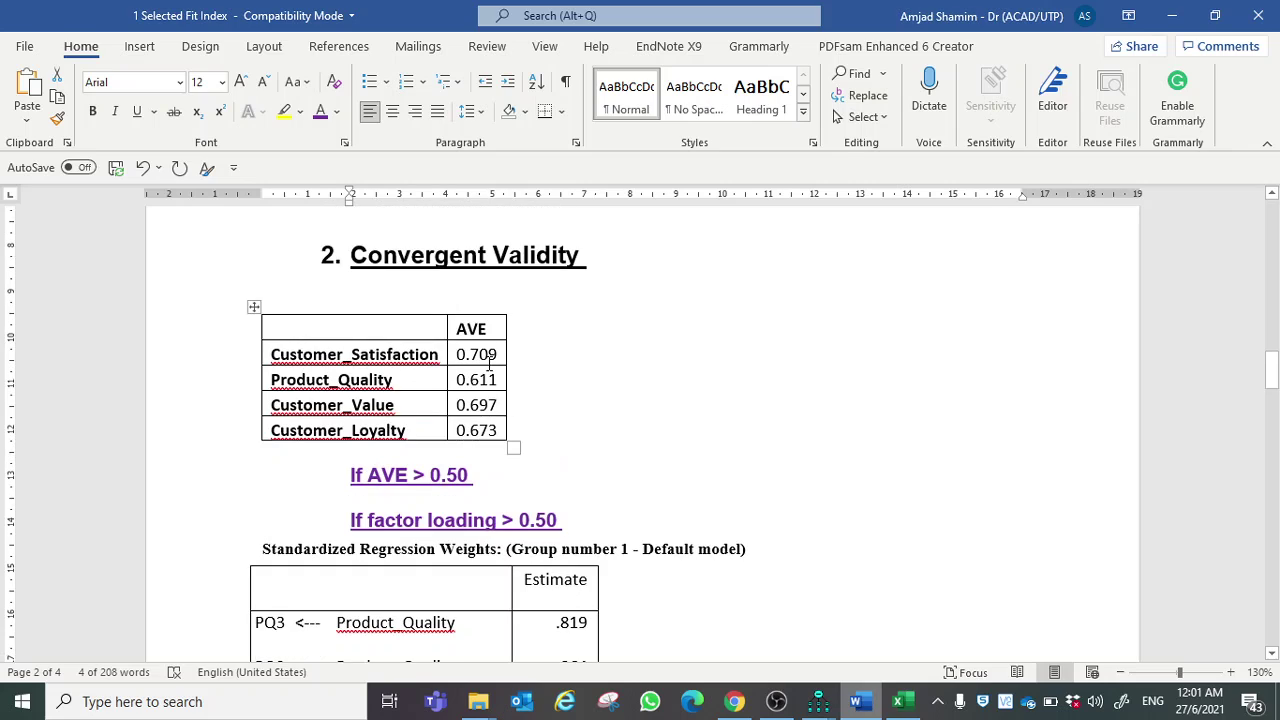
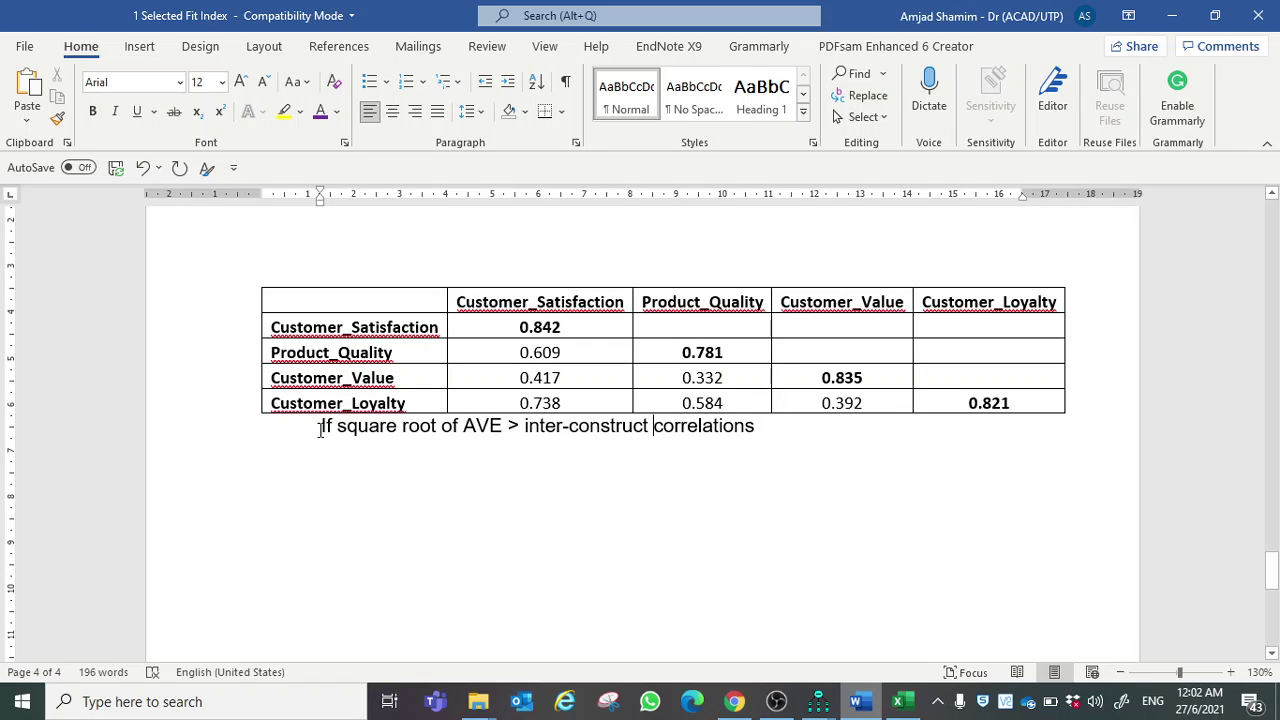
Step: Insert a blank line between the Discriminant validity table and the "If square root of AVE > inter-construct correlations" line
{"action": "key", "text": "Return"}
{"action": "scroll", "coordinate": [371, 451], "scroll_direction": "up", "scroll_amount": 2}
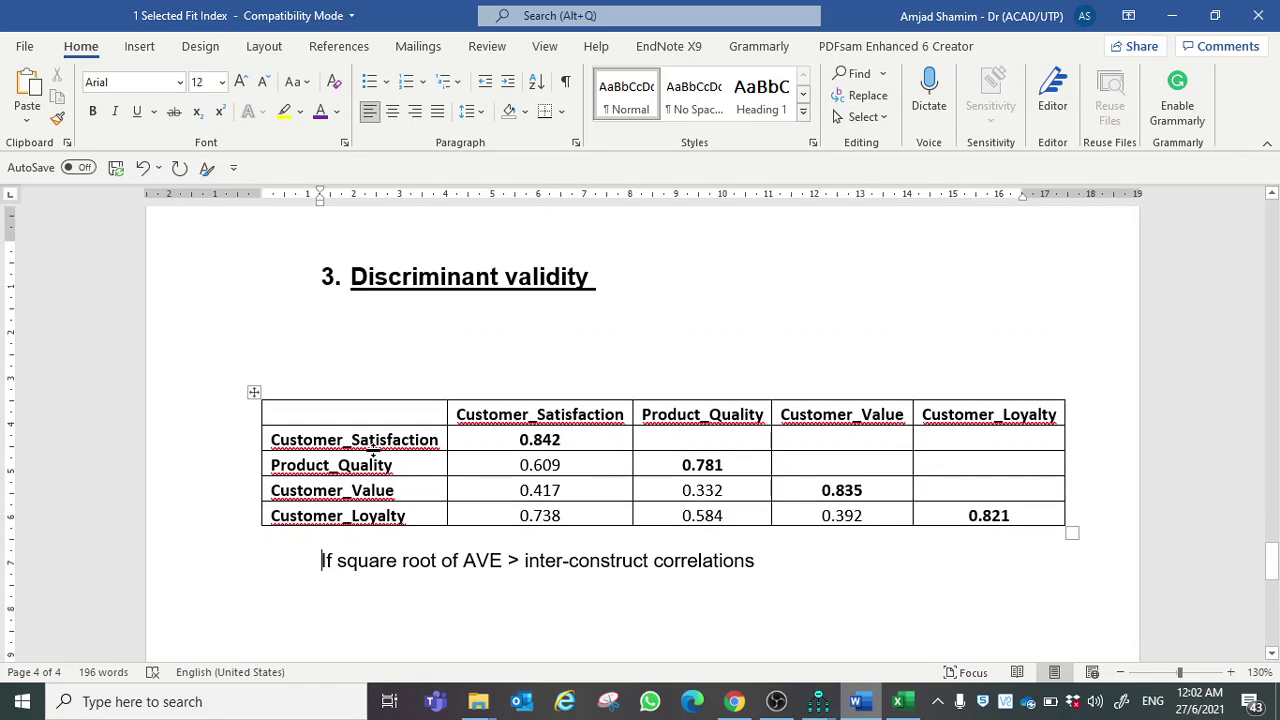
{"action": "scroll", "coordinate": [386, 451], "scroll_direction": "down", "scroll_amount": 3}
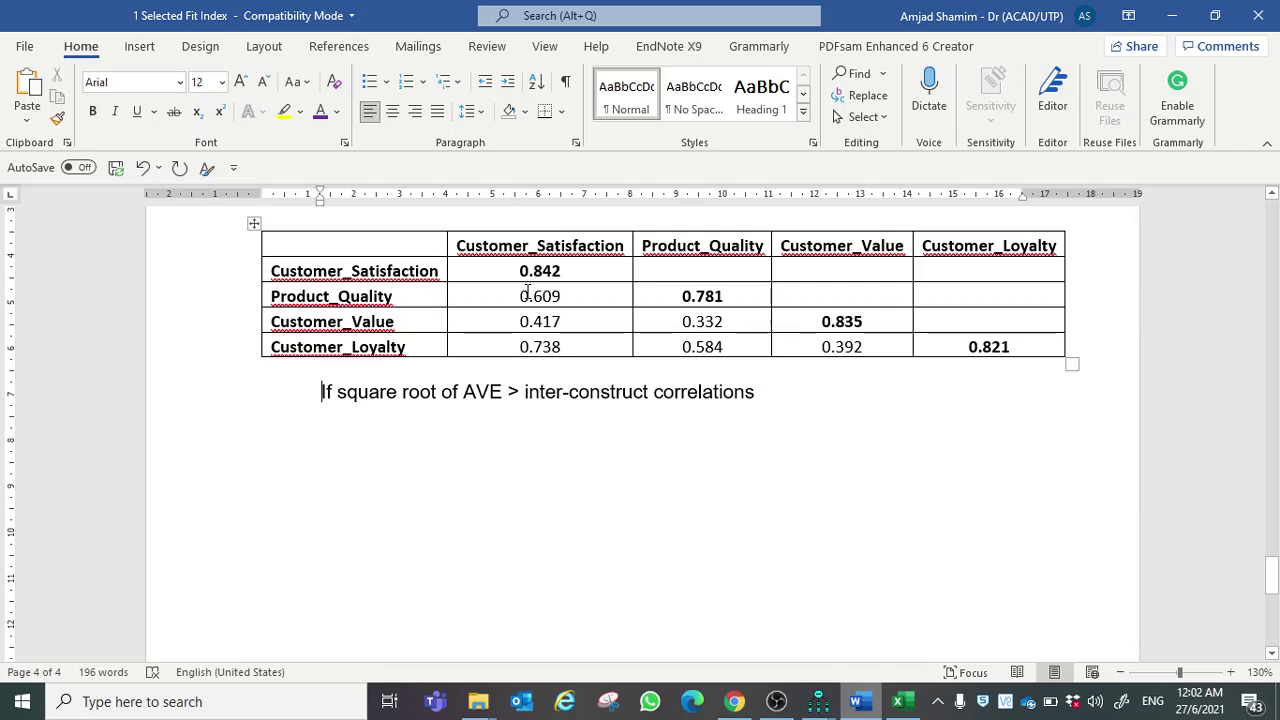
Step: Apply the purple font colour to the four bold diagonal square-root-of-AVE values in the Discriminant validity table
{"action": "left_click_drag", "start_coordinate": [520, 271], "coordinate": [564, 268]}
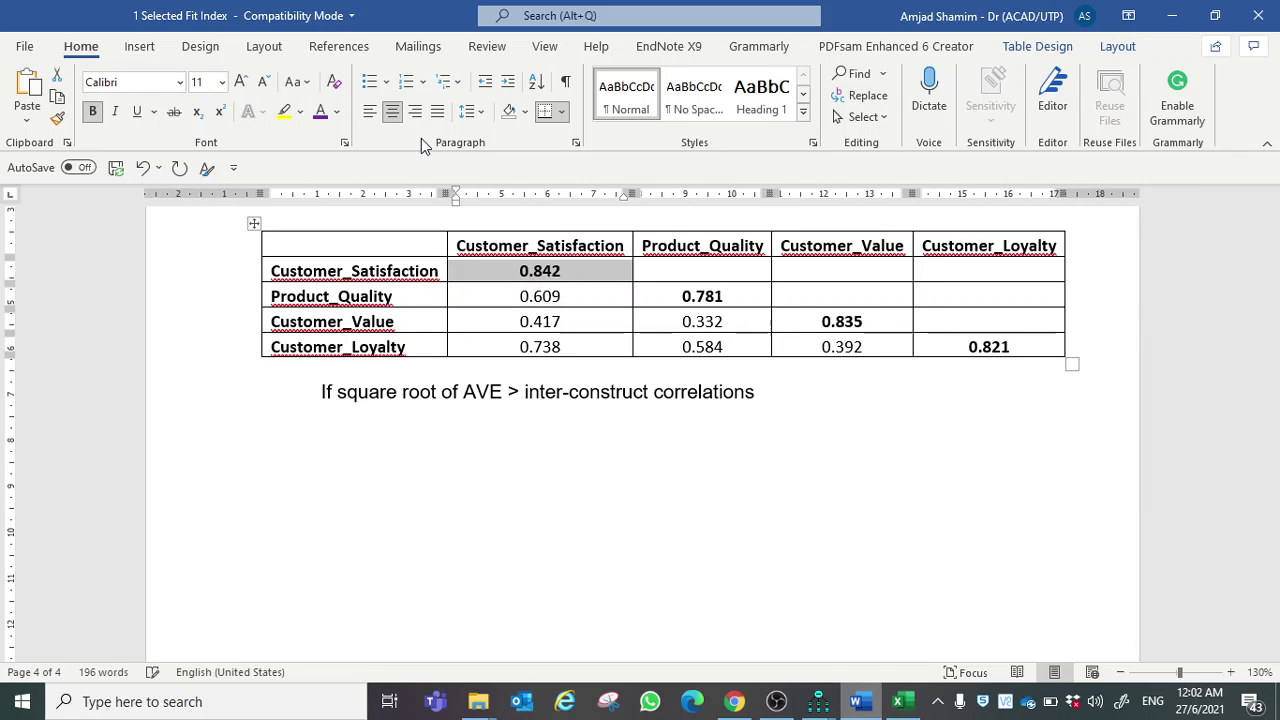
{"action": "left_click", "coordinate": [321, 111]}
{"action": "left_click_drag", "start_coordinate": [677, 294], "coordinate": [866, 322]}
{"action": "left_click", "coordinate": [321, 111]}
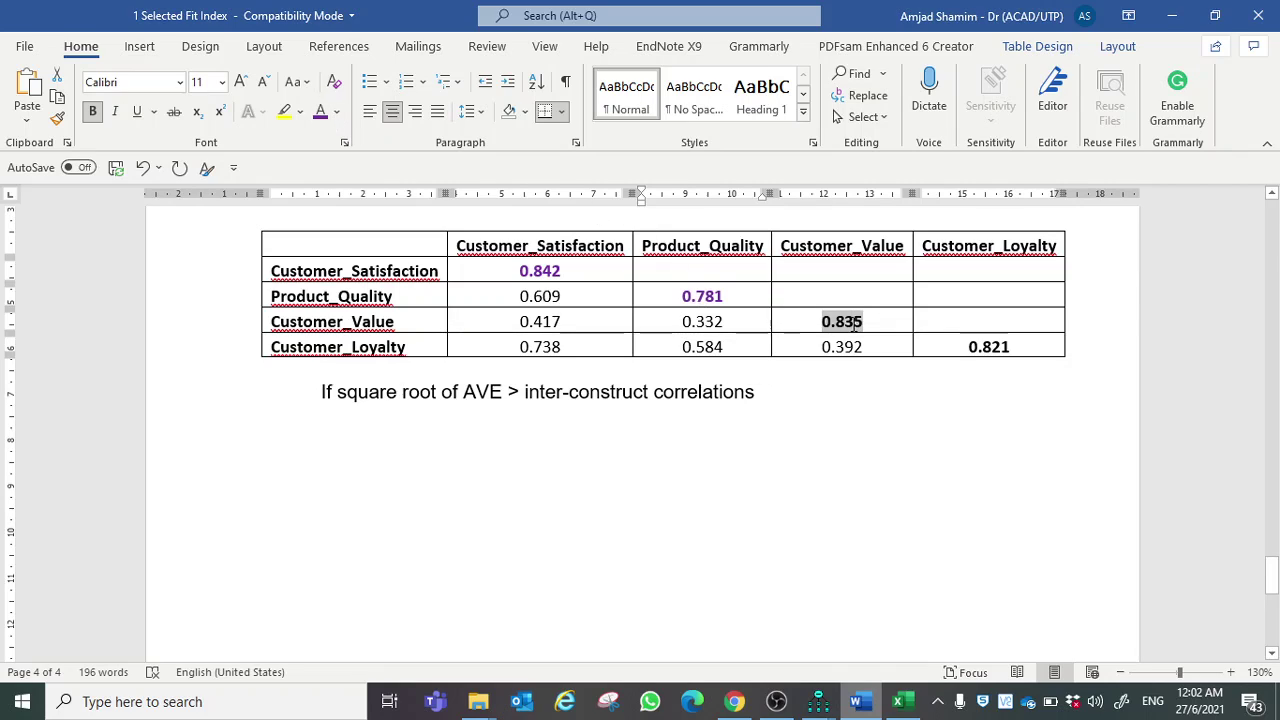
{"action": "left_click", "coordinate": [321, 111]}
{"action": "left_click_drag", "start_coordinate": [966, 347], "coordinate": [1012, 347]}
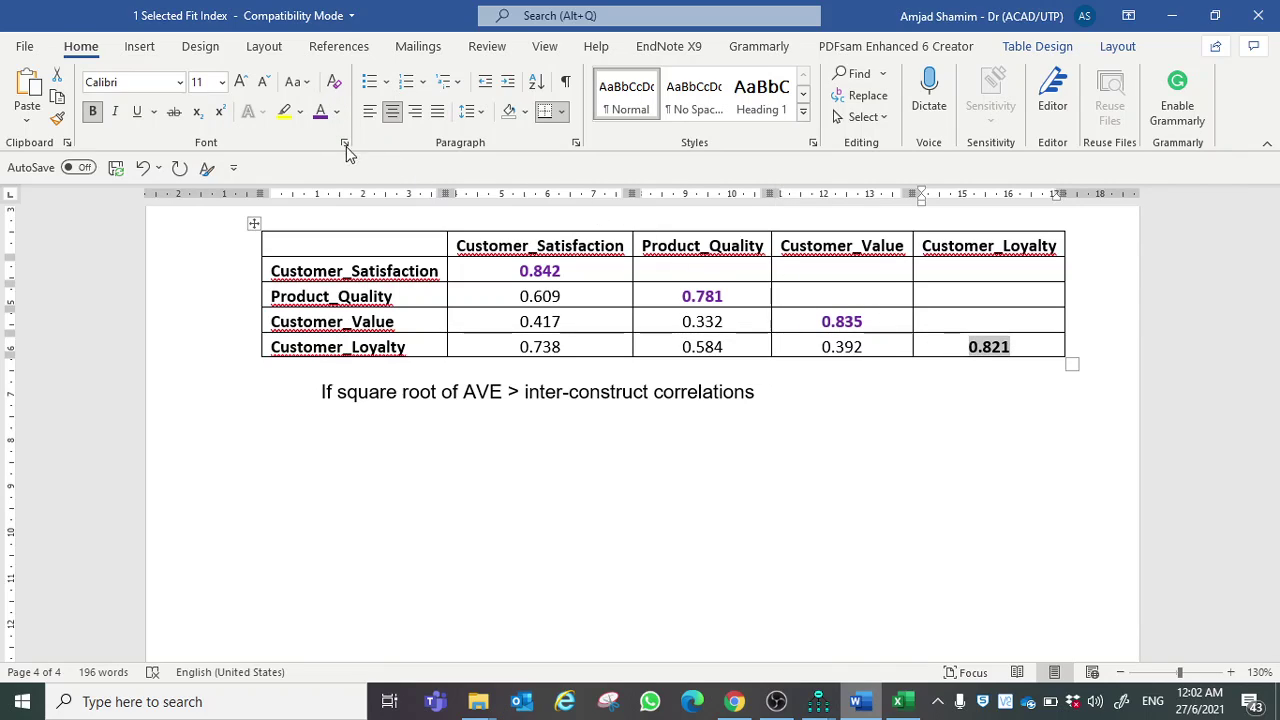
{"action": "left_click", "coordinate": [322, 114]}
Step: Compare each construct's diagonal square root of AVE with the inter-construct correlations in the Discriminant validity table
{"action": "left_click_drag", "start_coordinate": [505, 292], "coordinate": [525, 345]}
{"action": "left_click_drag", "start_coordinate": [515, 270], "coordinate": [561, 271]}
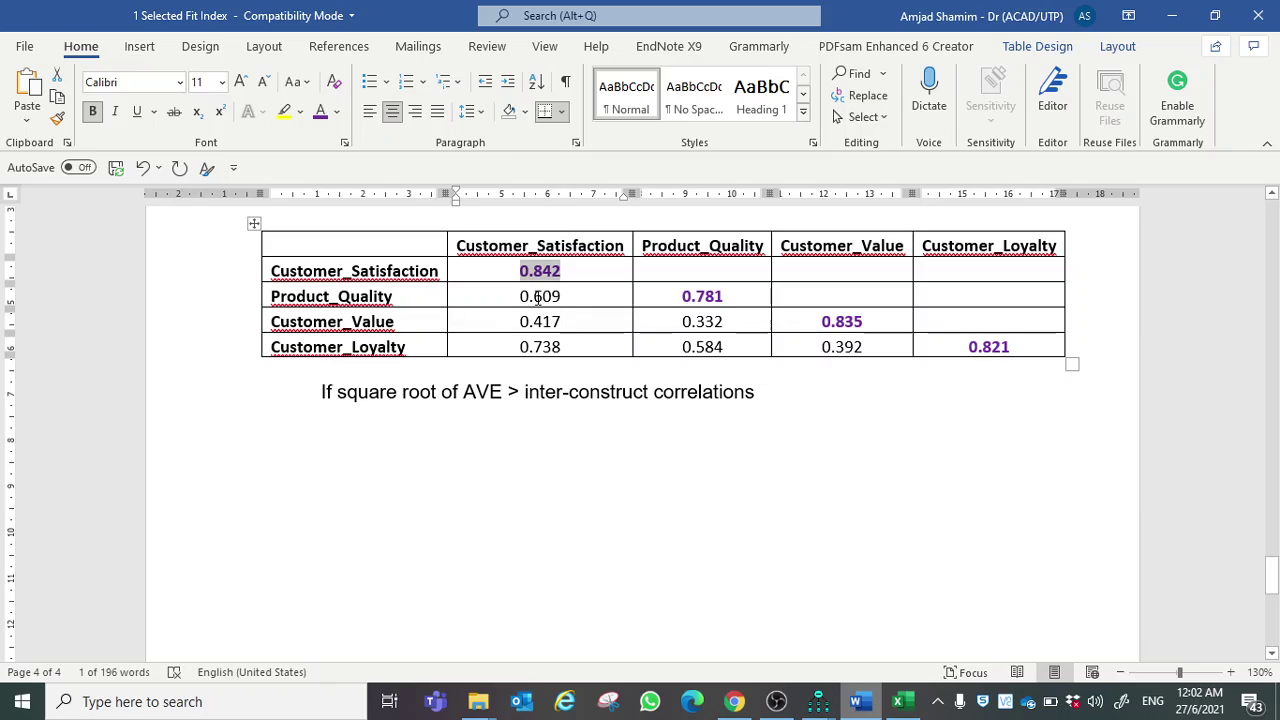
{"action": "left_click_drag", "start_coordinate": [536, 297], "coordinate": [560, 340]}
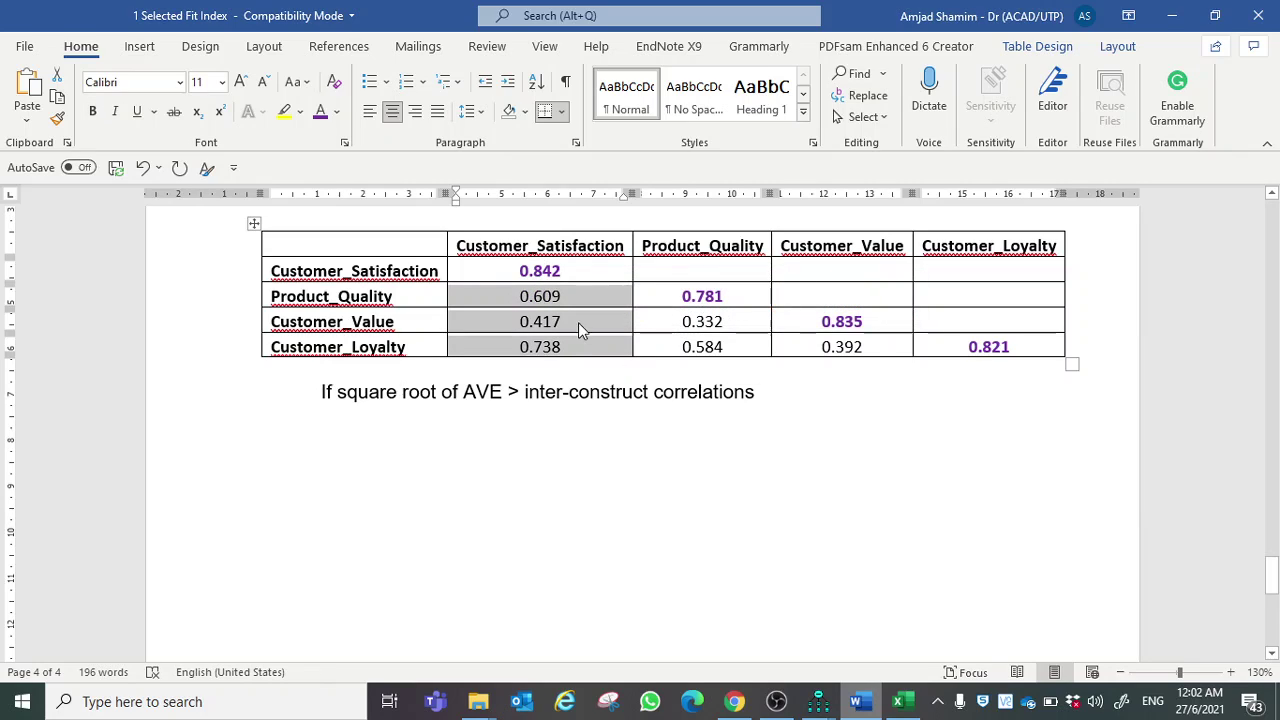
{"action": "left_click", "coordinate": [563, 272]}
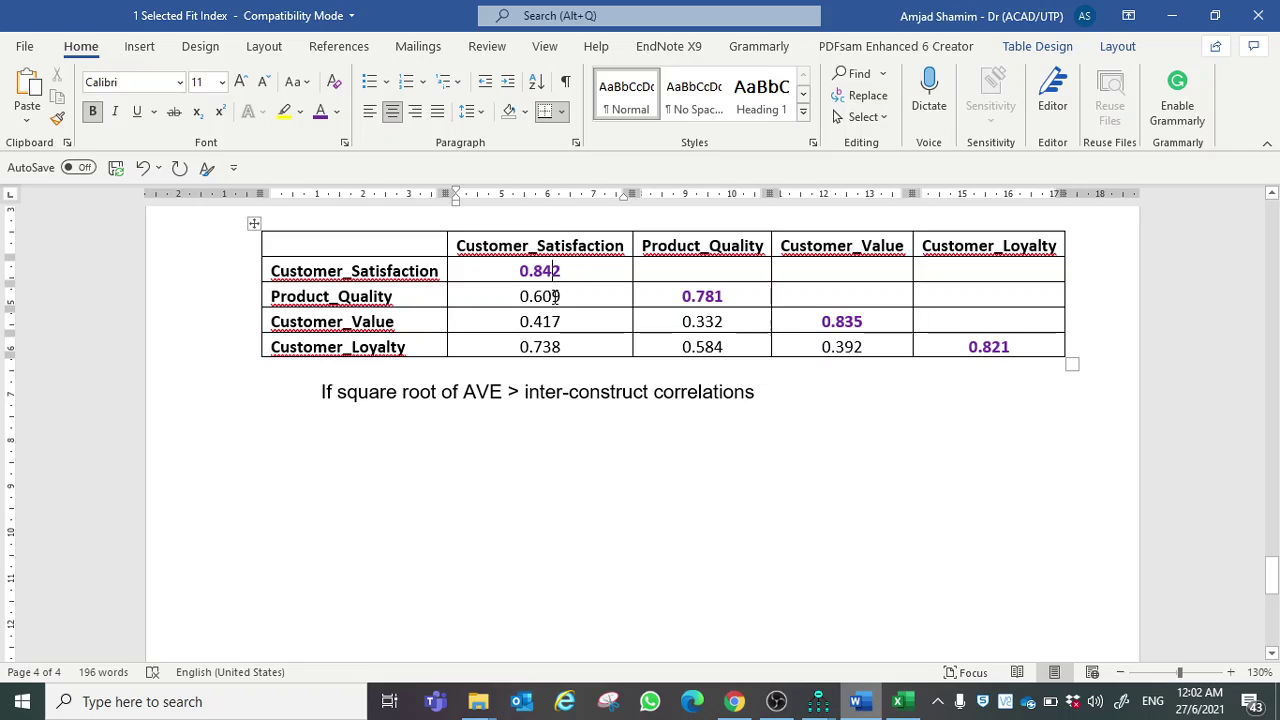
{"action": "left_click_drag", "start_coordinate": [553, 297], "coordinate": [569, 343]}
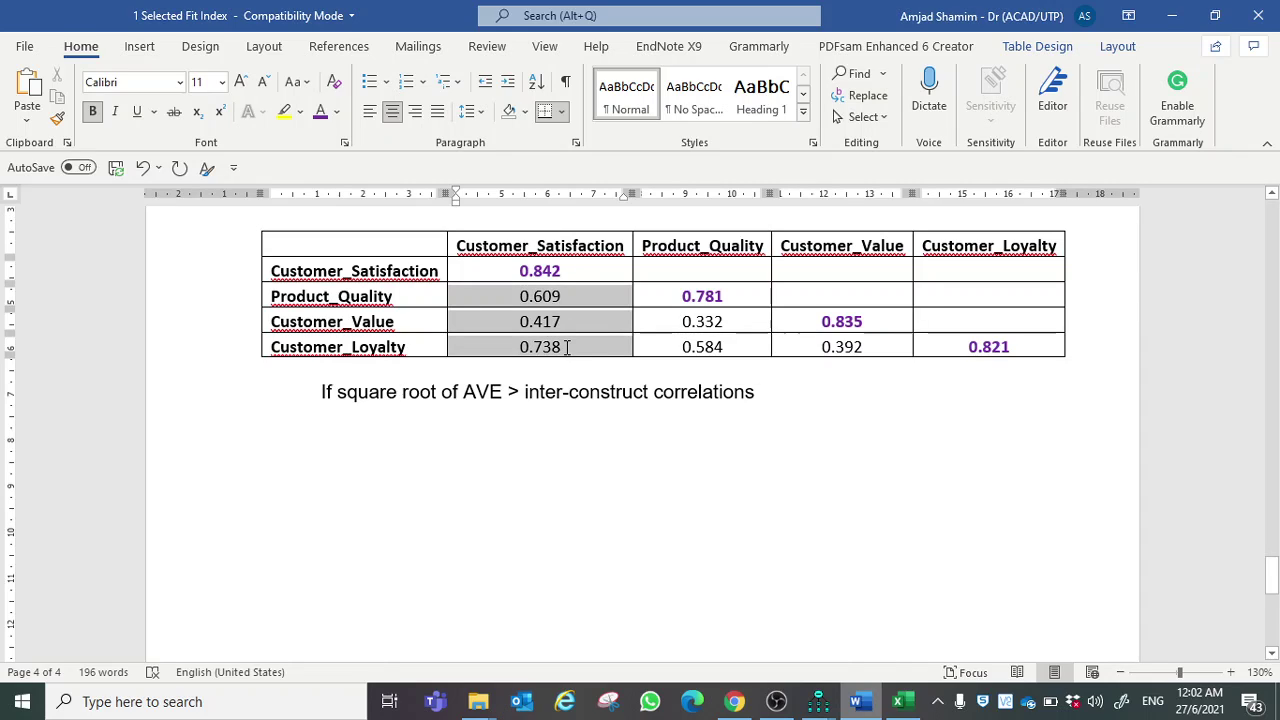
{"action": "left_click", "coordinate": [669, 347]}
{"action": "left_click_drag", "start_coordinate": [665, 321], "coordinate": [690, 345]}
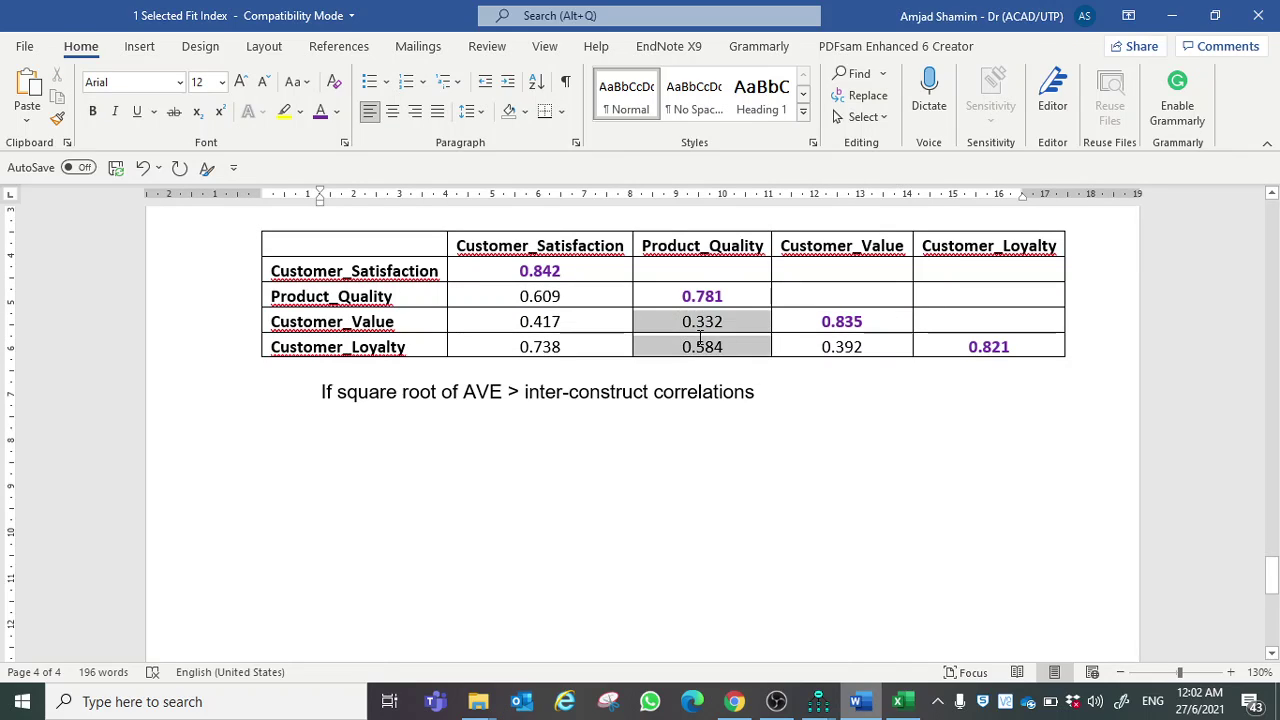
{"action": "left_click", "coordinate": [795, 343]}
{"action": "left_click_drag", "start_coordinate": [795, 343], "coordinate": [855, 345]}
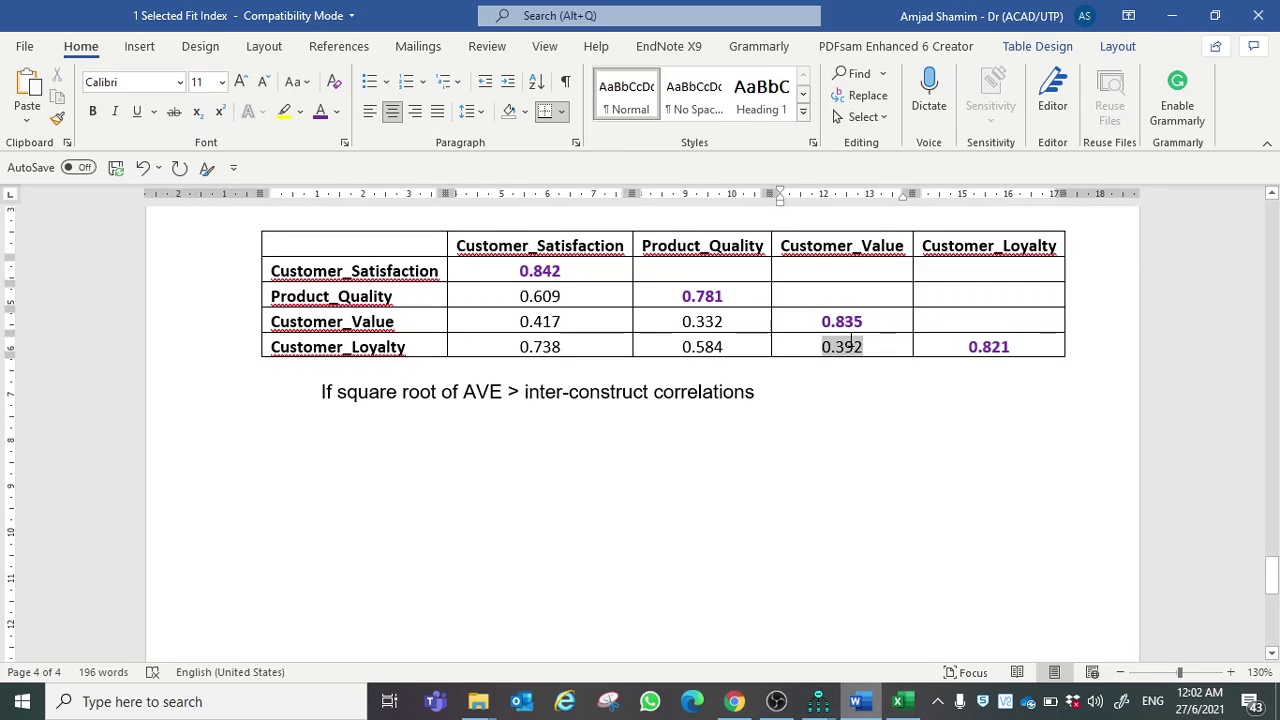
{"action": "left_click", "coordinate": [698, 296]}
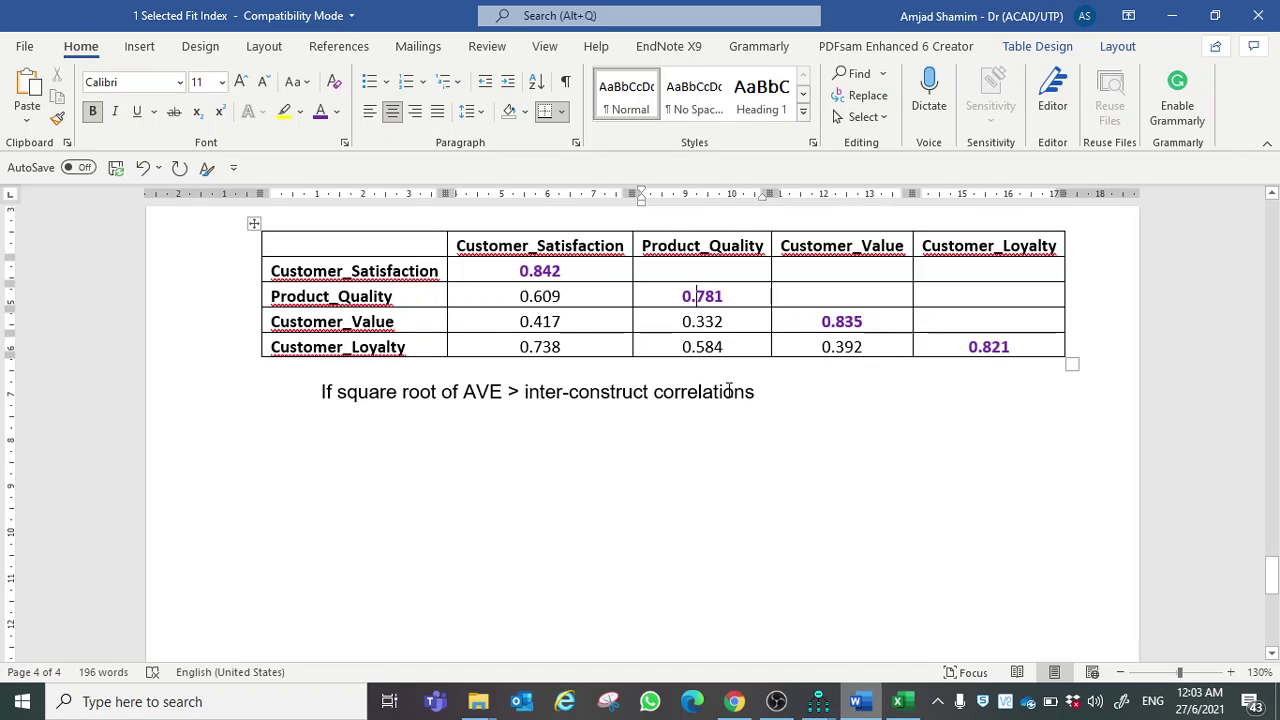
{"action": "scroll", "coordinate": [725, 410], "scroll_direction": "up", "scroll_amount": 4}
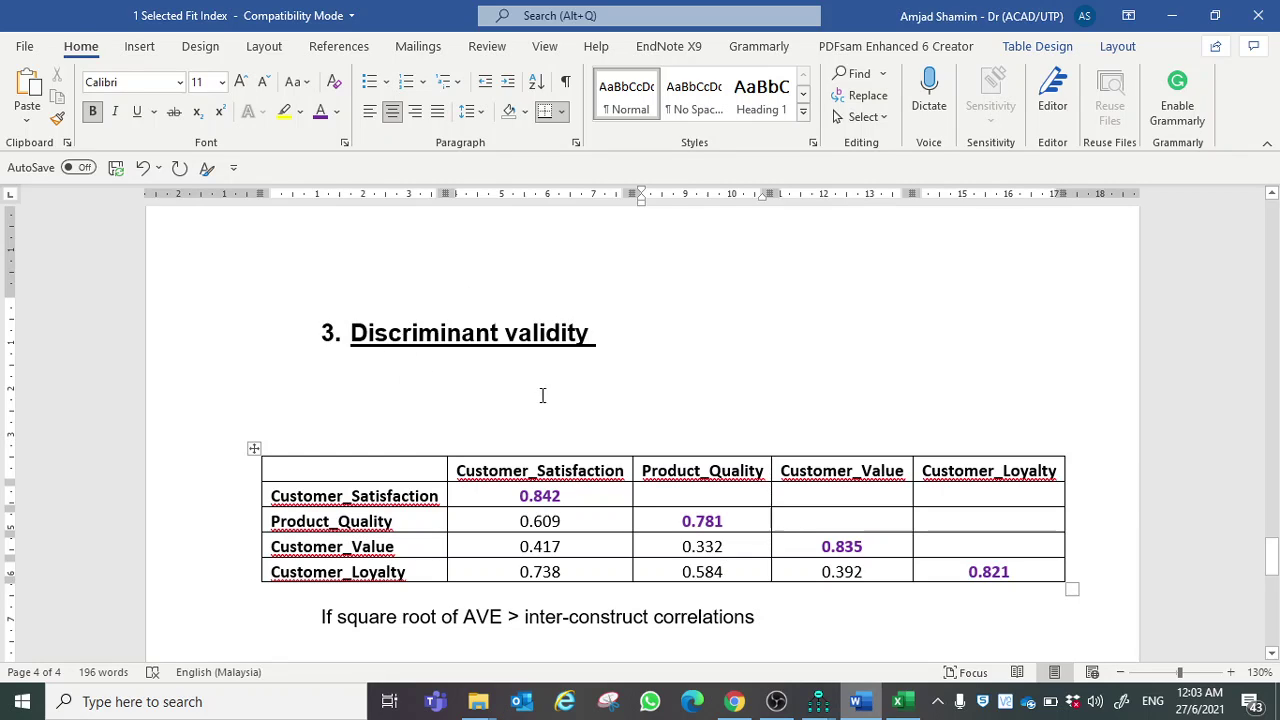
Step: Review the ValidityMaster results in Excel against the Cfa 2.a path diagram in Amos, ending back in Excel
{"action": "left_click", "coordinate": [898, 701]}
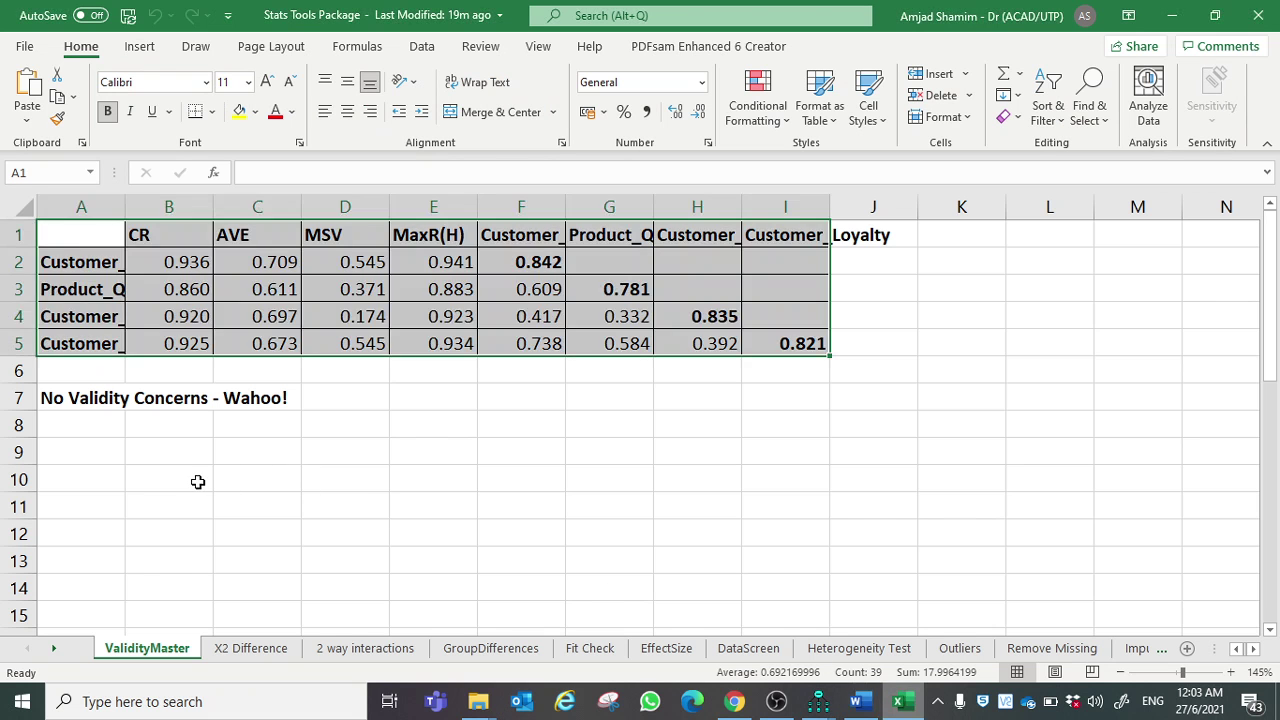
{"action": "left_click", "coordinate": [198, 482]}
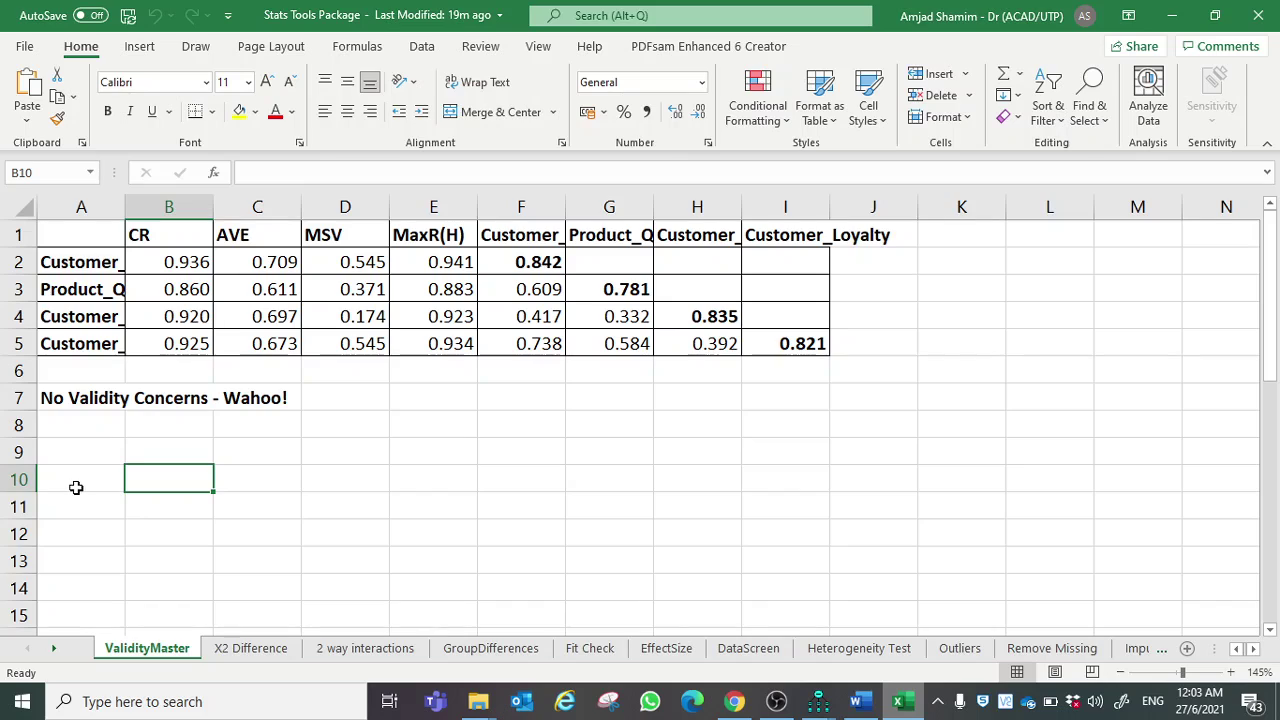
{"action": "left_click", "coordinate": [817, 701]}
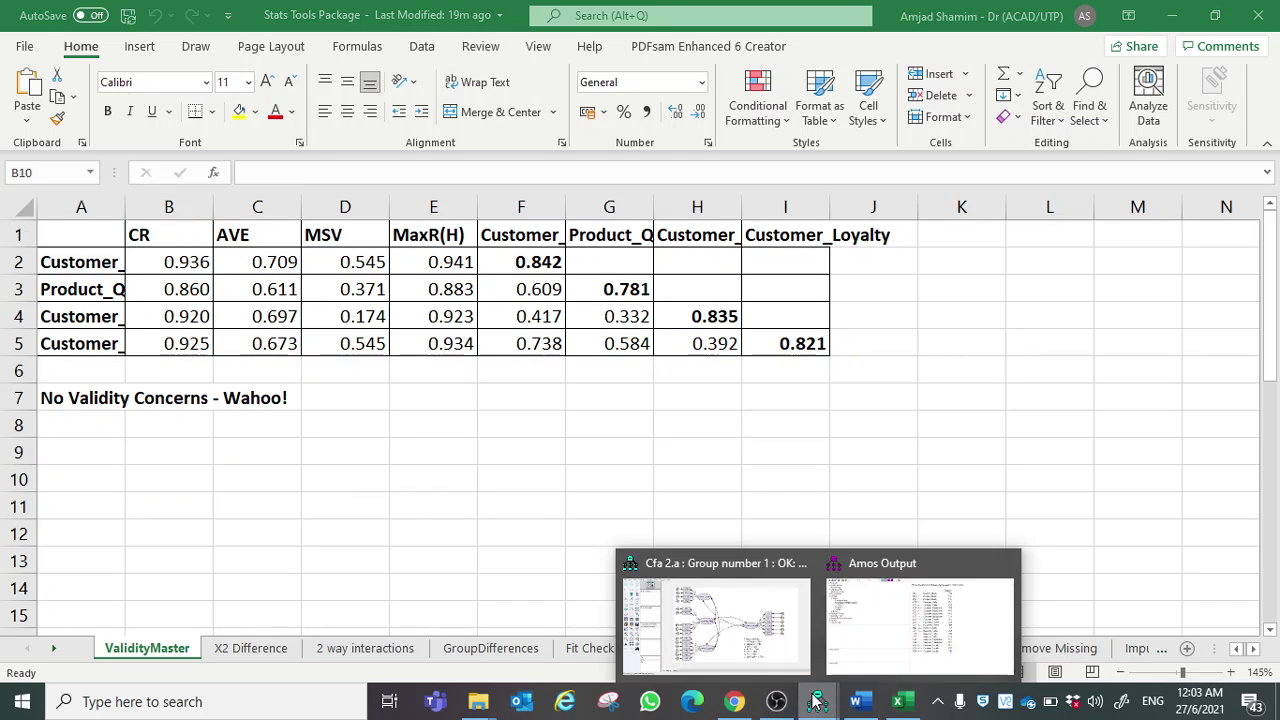
{"action": "left_click", "coordinate": [776, 642]}
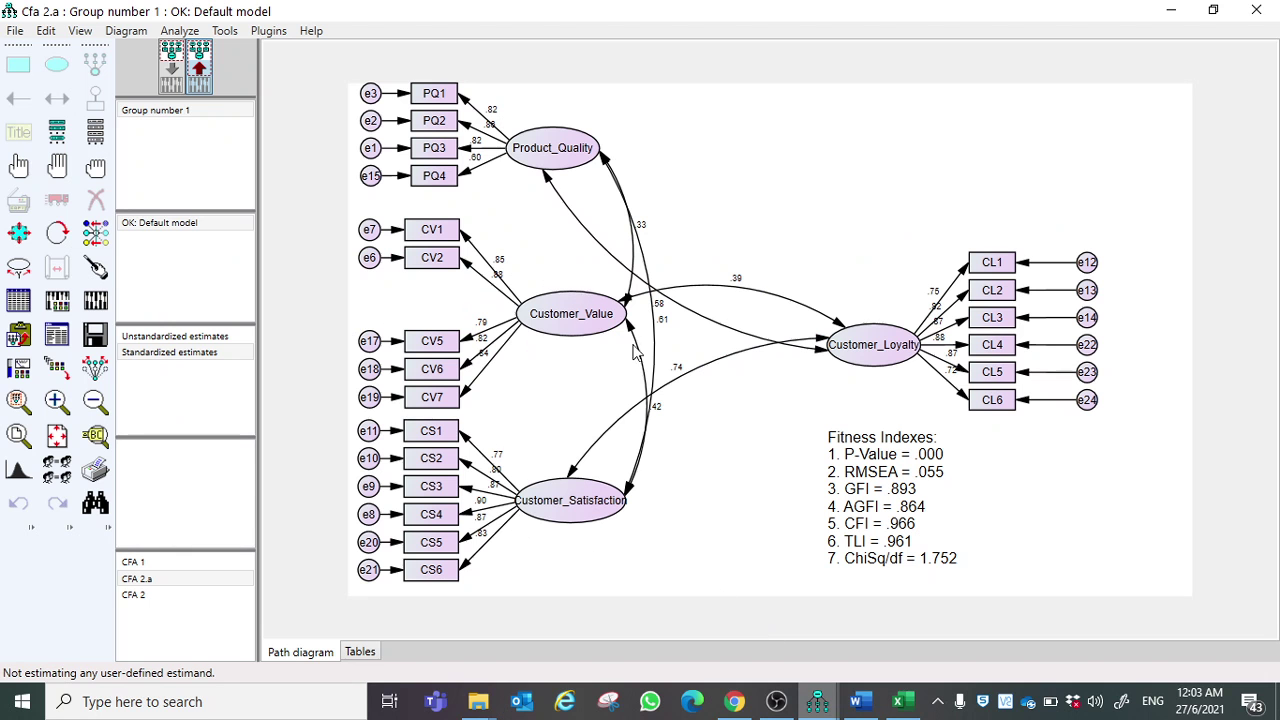
{"action": "mouse_move", "coordinate": [898, 700]}
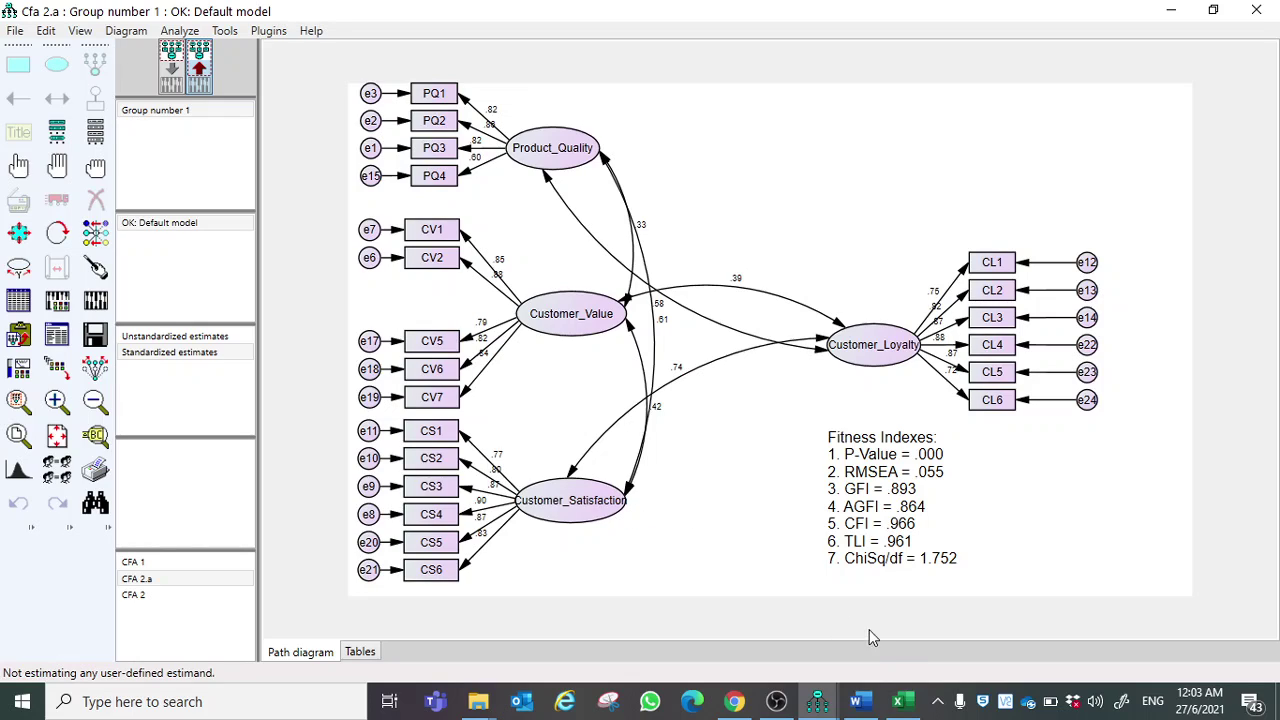
{"action": "left_click", "coordinate": [898, 701]}
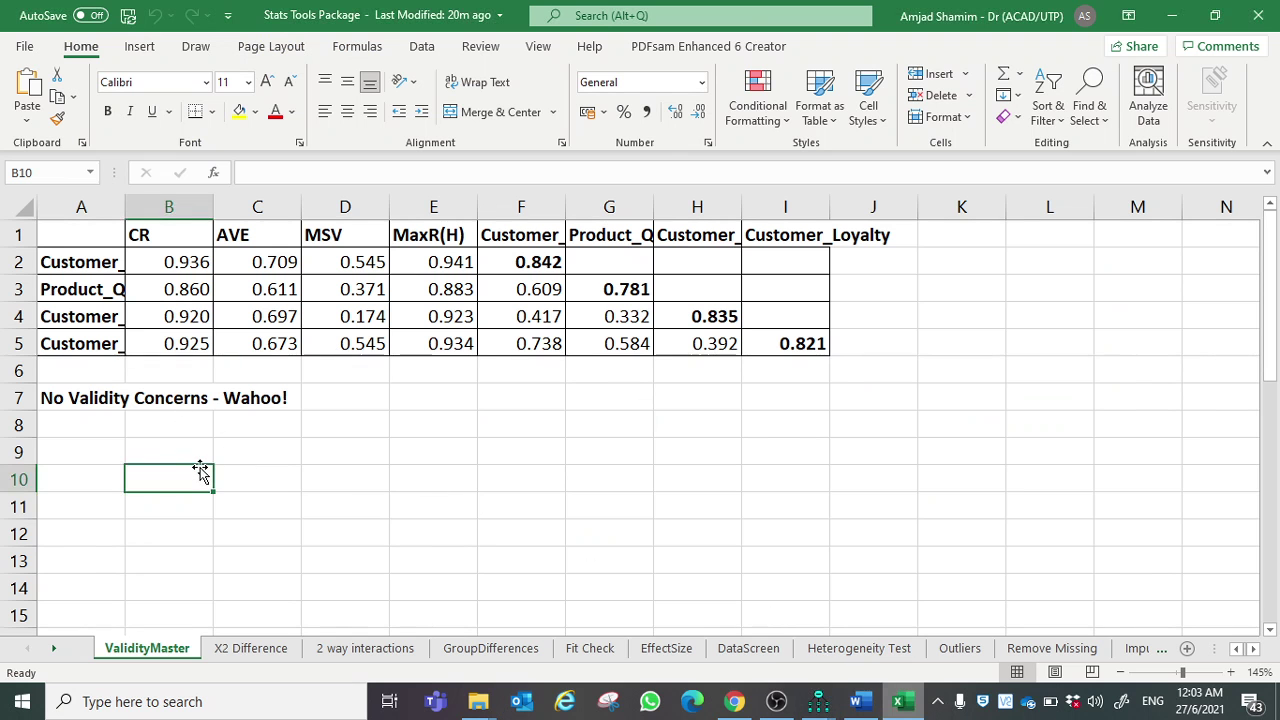